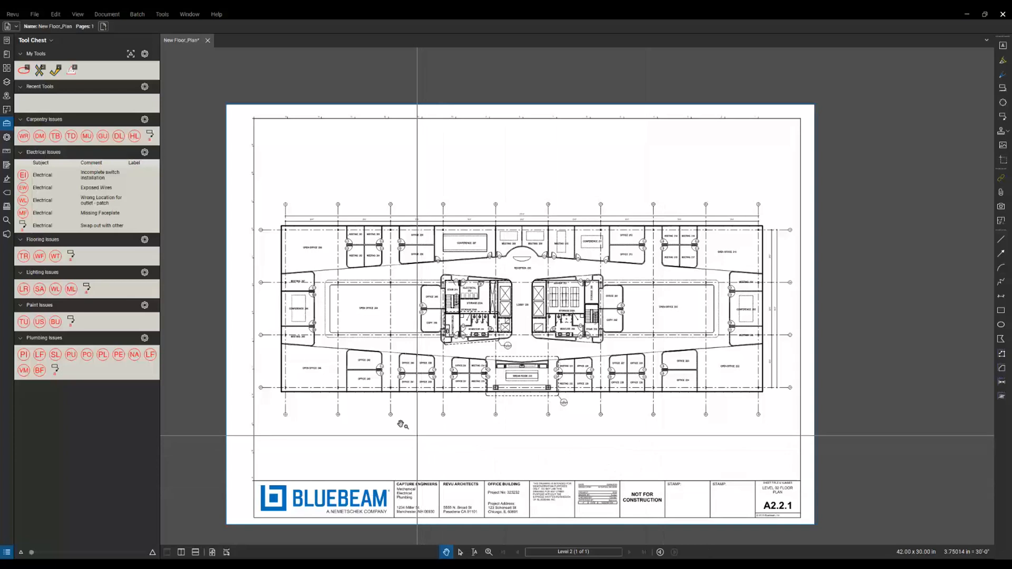
- Activate the Field Issues profile
{"action": "left_click", "coordinate": [17, 17]}
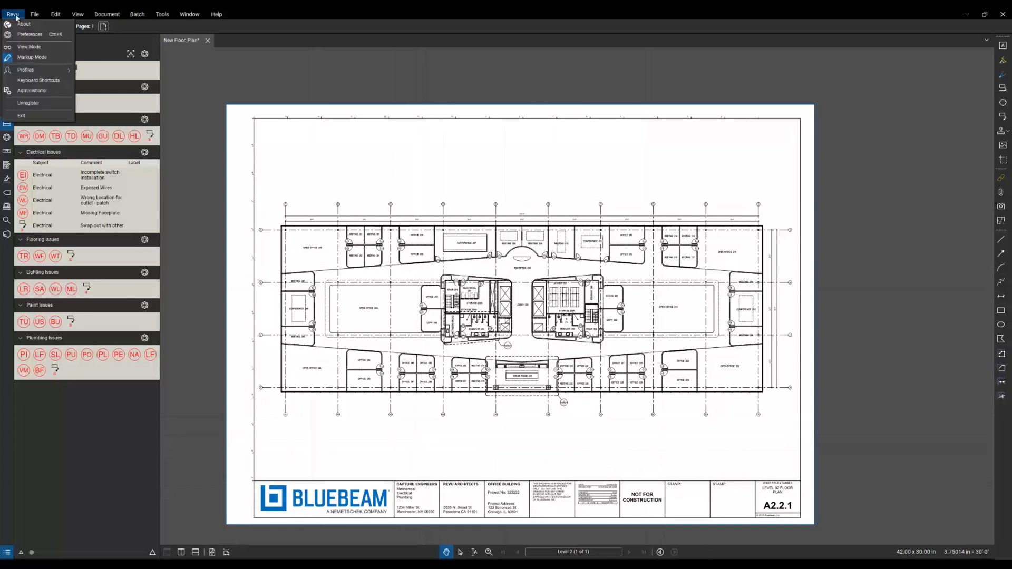
{"action": "mouse_move", "coordinate": [37, 70]}
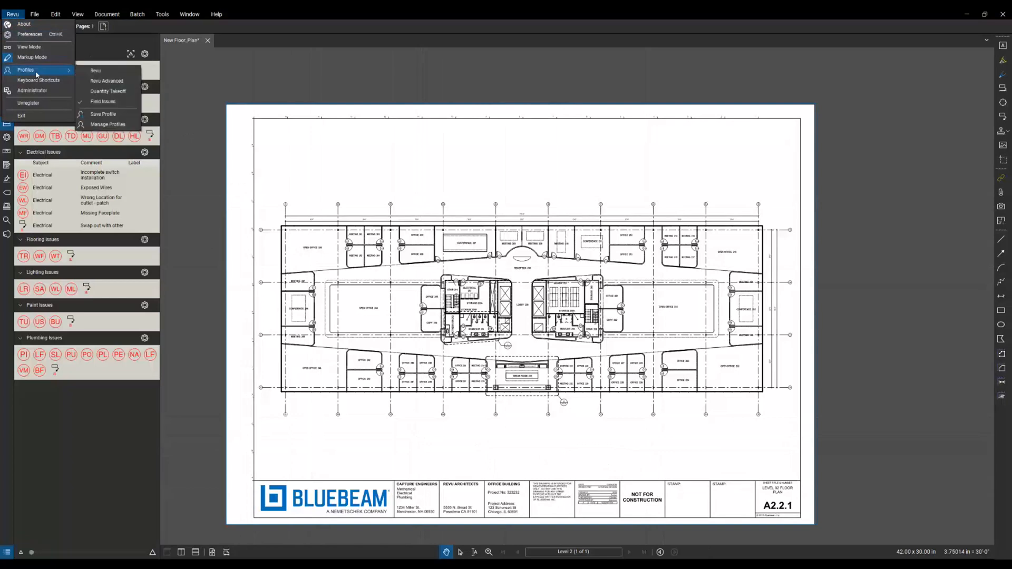
{"action": "left_click", "coordinate": [103, 105]}
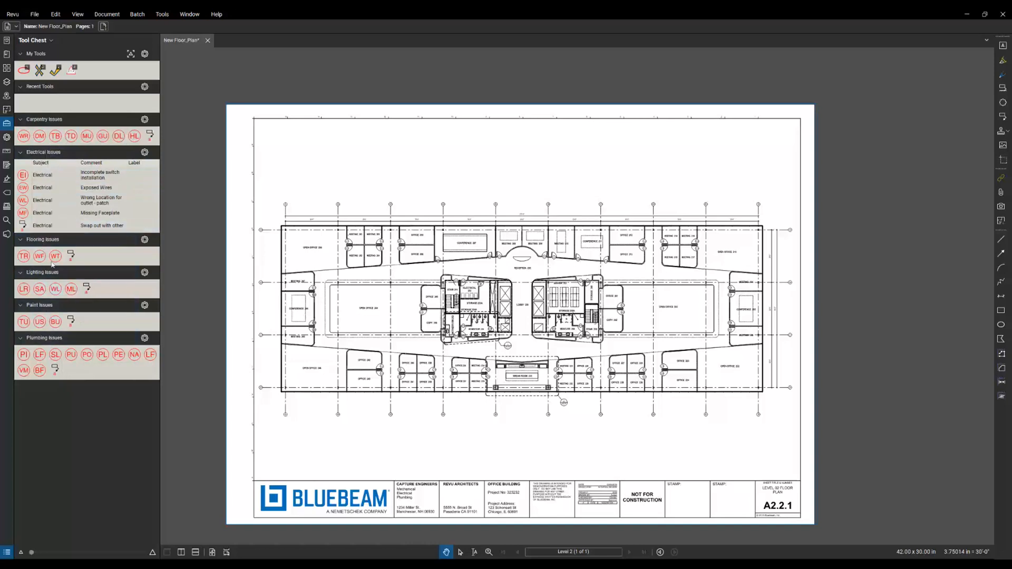
- Place the DM carpentry issue symbol in Open Office 200, just above Meeting 247's wall near the exterior wall
{"action": "left_click", "coordinate": [39, 137]}
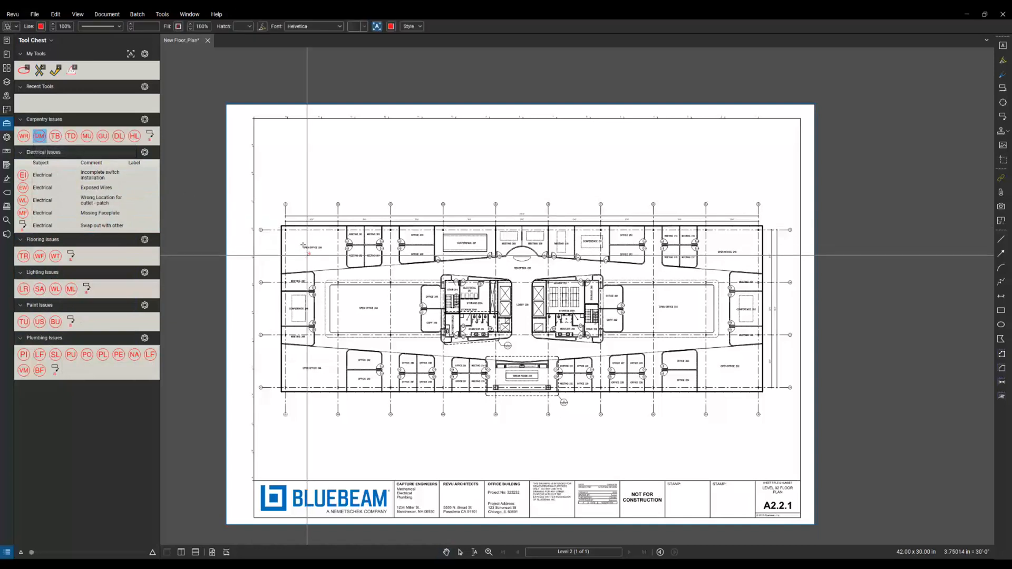
{"action": "scroll", "coordinate": [303, 244], "scroll_direction": "up", "scroll_amount": 7}
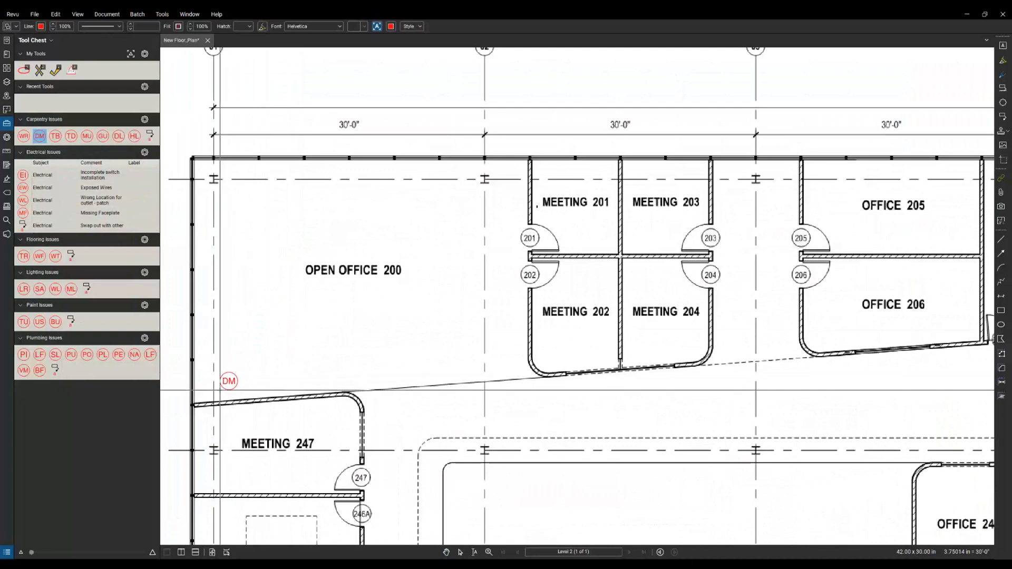
{"action": "left_click", "coordinate": [228, 382]}
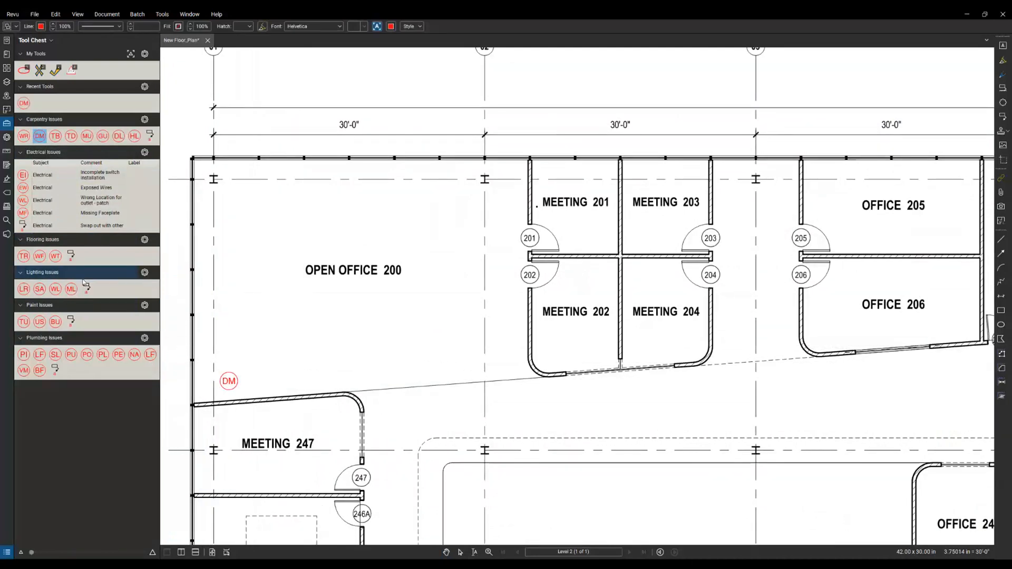
{"action": "key", "text": "Escape"}
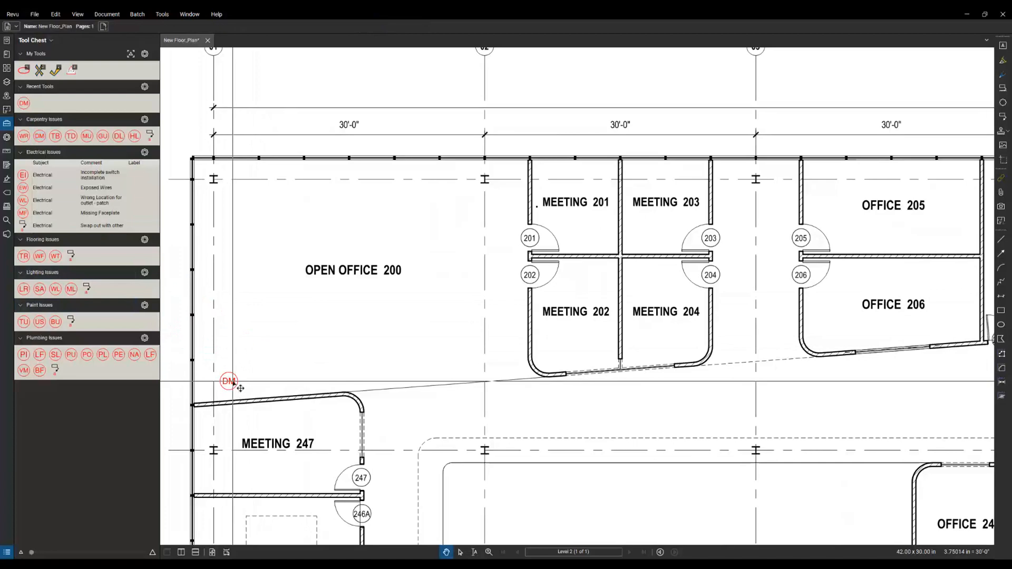
- Show the placed DM issue in the Markups List and widen the Page Label column
{"action": "left_click", "coordinate": [231, 381]}
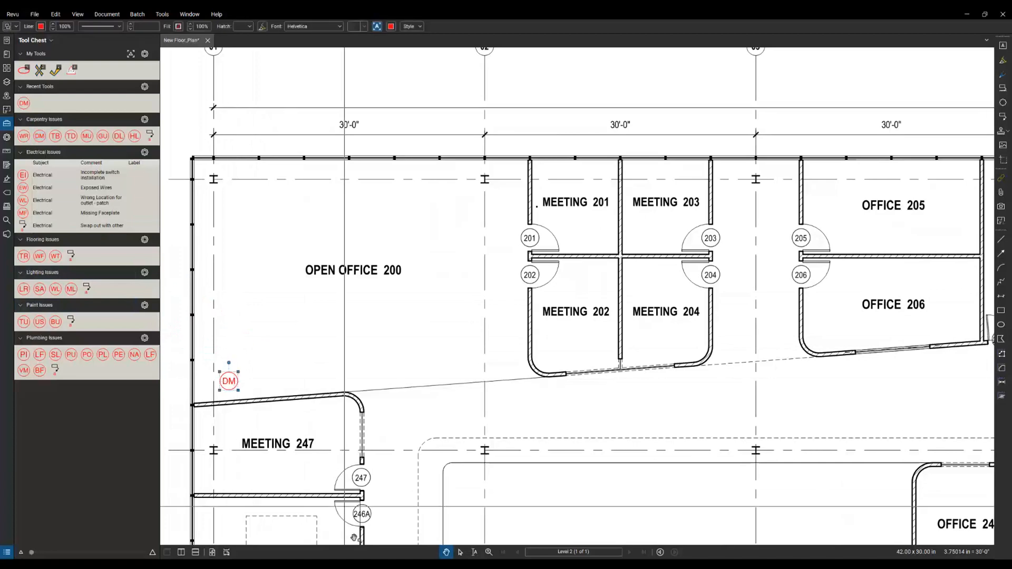
{"action": "left_click_drag", "start_coordinate": [360, 556], "coordinate": [374, 425]}
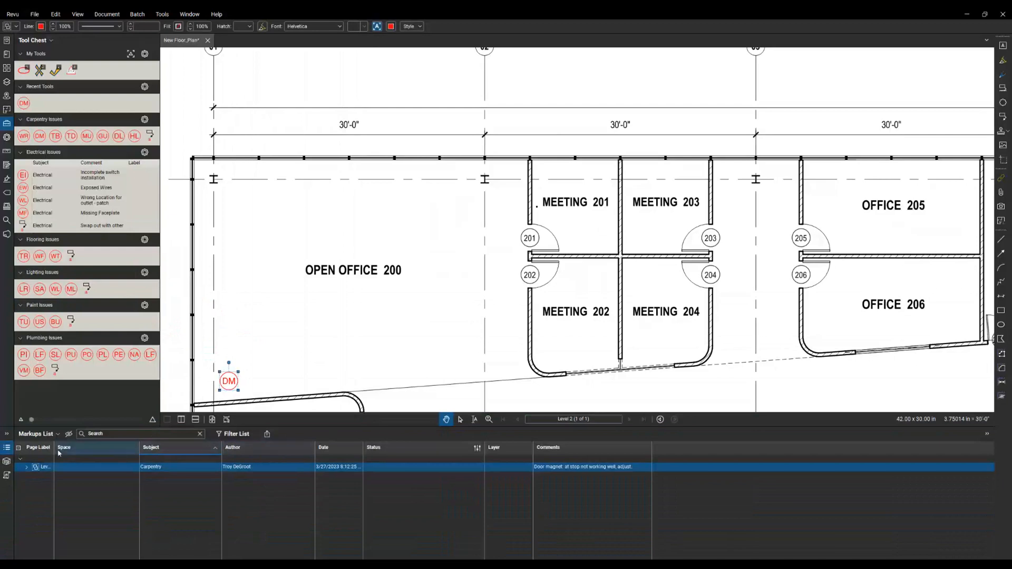
{"action": "left_click_drag", "start_coordinate": [53, 447], "coordinate": [85, 449]}
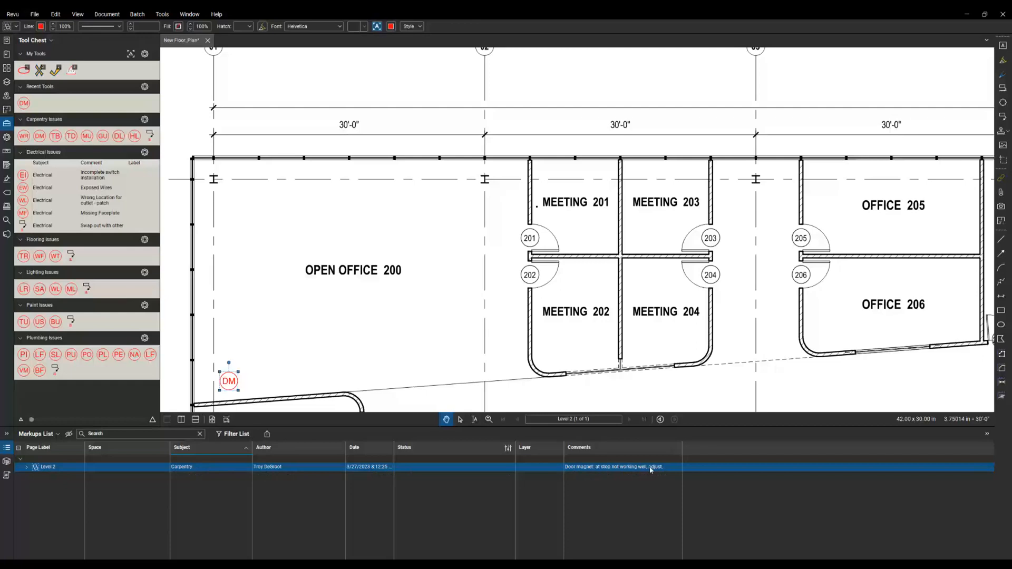
- Place the WL lighting issue symbol in Meeting 201 and the BU paint issue symbol in Meeting 203
{"action": "left_click", "coordinate": [55, 289]}
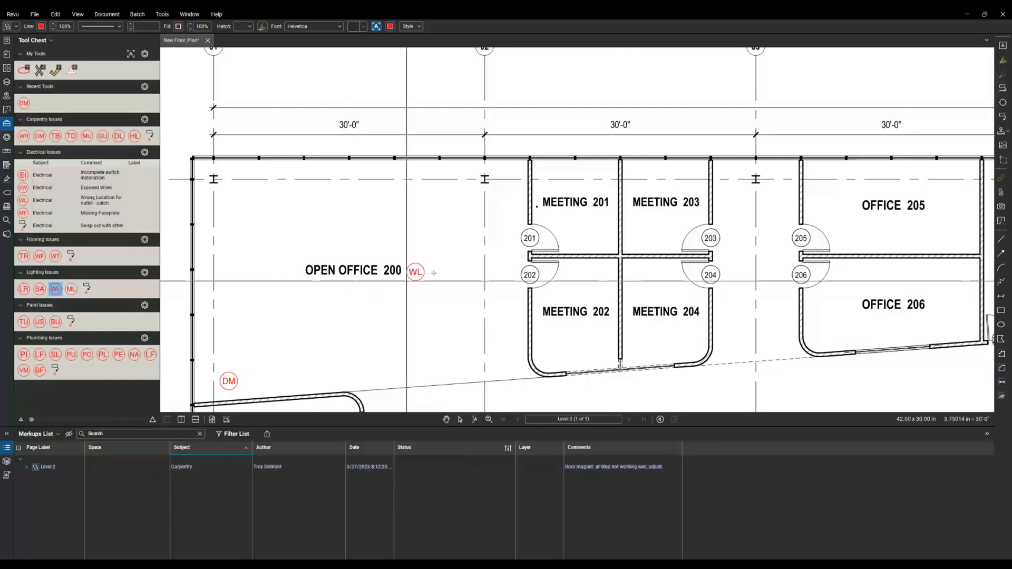
{"action": "left_click", "coordinate": [555, 231]}
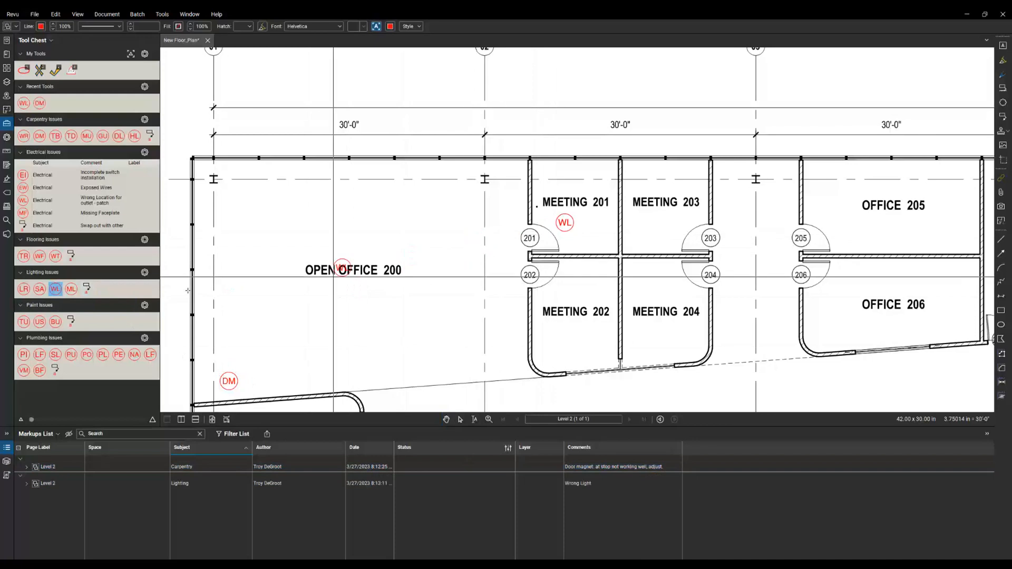
{"action": "left_click", "coordinate": [56, 321]}
{"action": "left_click", "coordinate": [637, 235]}
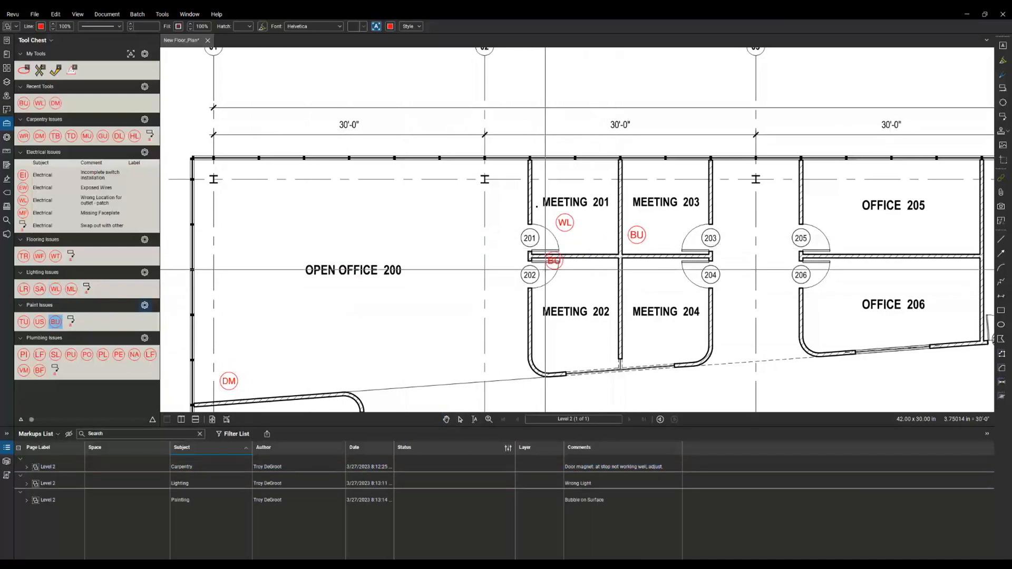
{"action": "key", "text": "Escape"}
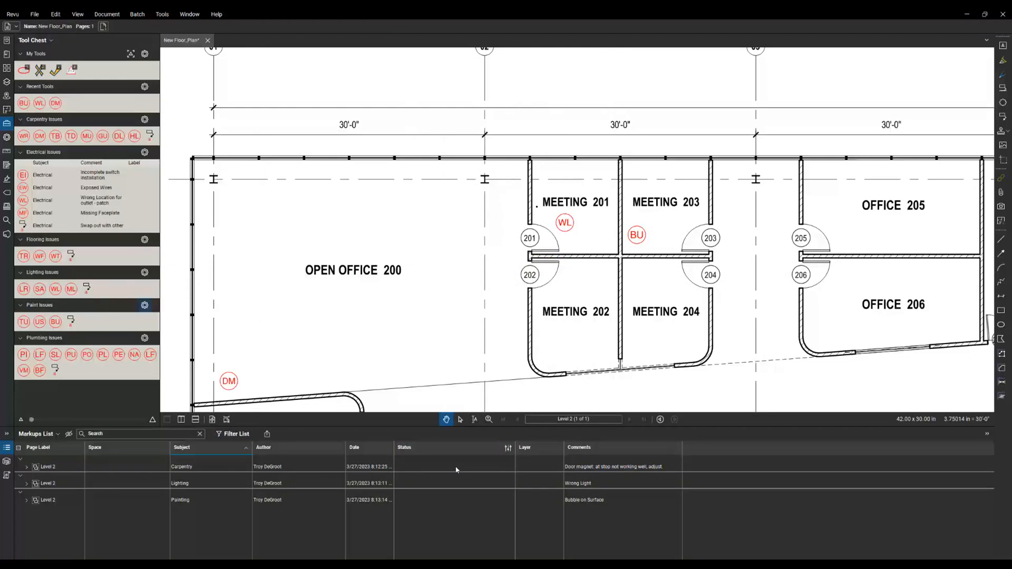
- Set the status of the Carpentry issue to Completed in the Markups List
{"action": "left_click", "coordinate": [429, 468]}
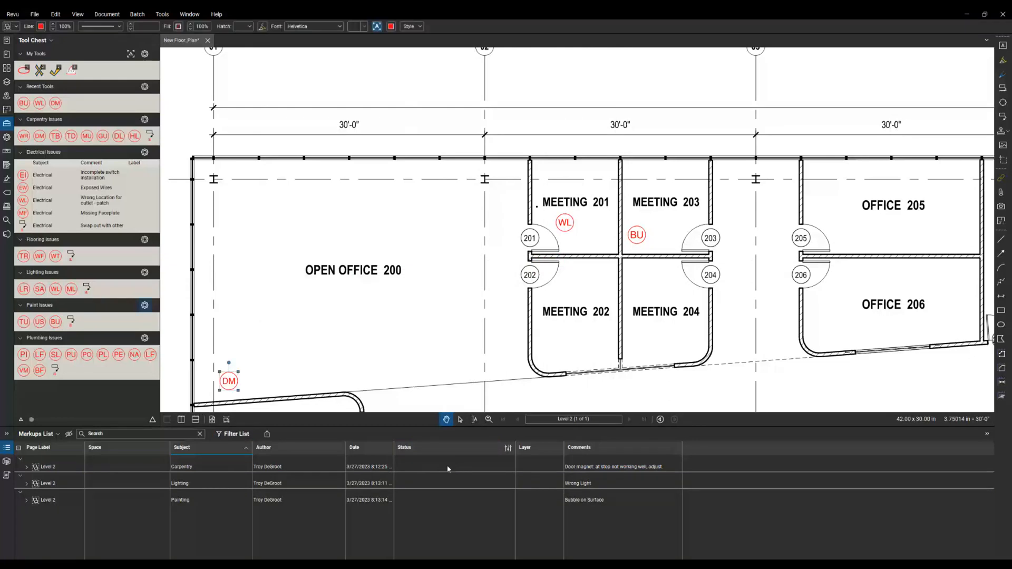
{"action": "left_click", "coordinate": [446, 465]}
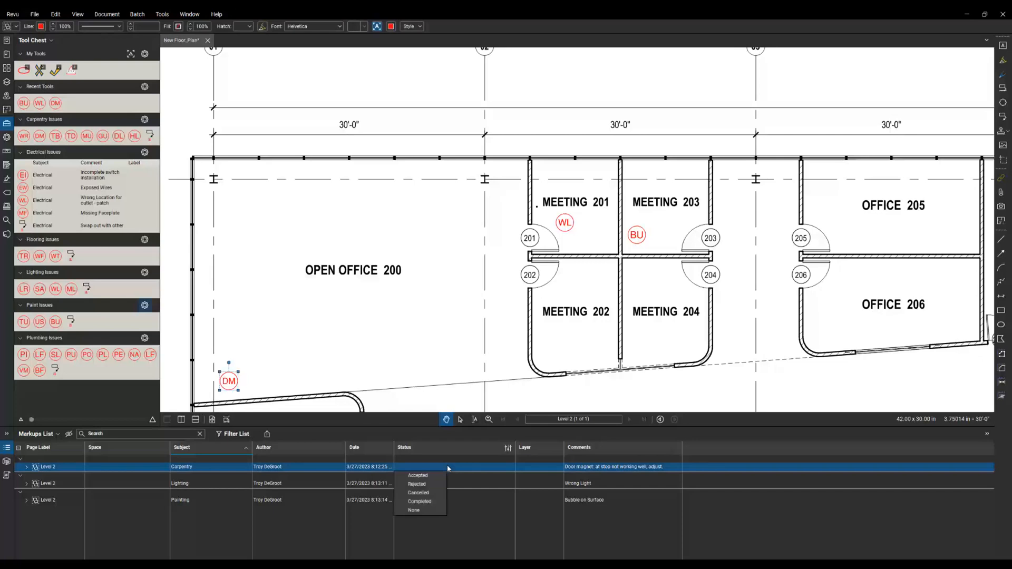
{"action": "left_click", "coordinate": [434, 502]}
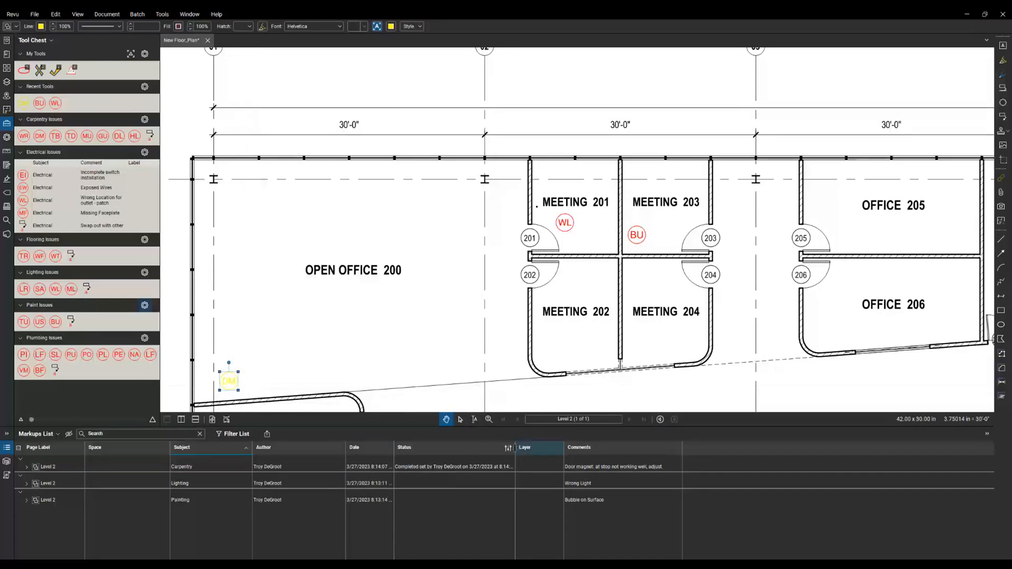
- Widen the Status column and set the Carpentry issue's status to Rejected
{"action": "left_click_drag", "start_coordinate": [515, 447], "coordinate": [554, 448]}
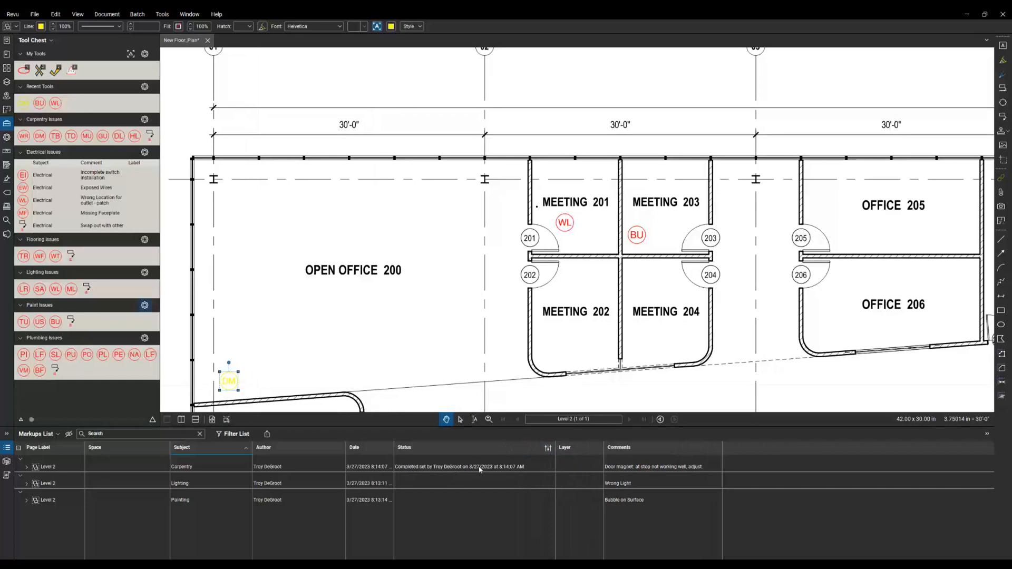
{"action": "left_click", "coordinate": [524, 470]}
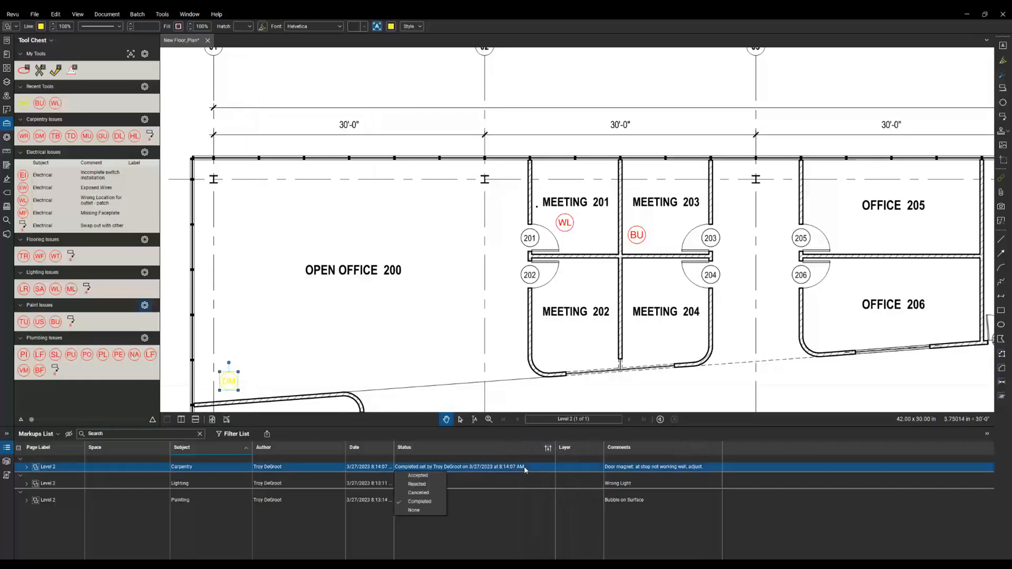
{"action": "left_click", "coordinate": [427, 484]}
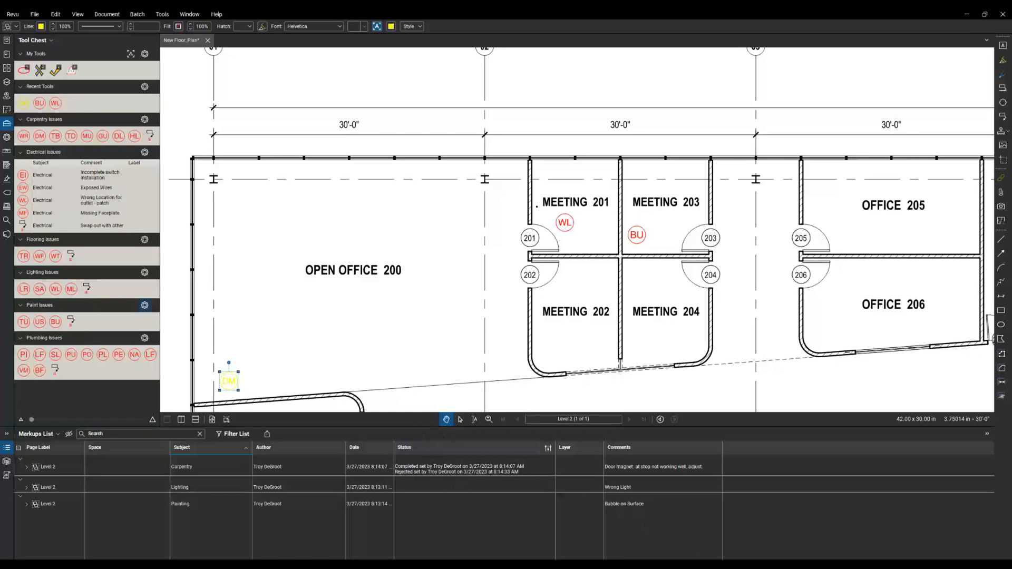
- In the Snagging List plan, view the photos attached to the Verify AC Unit and Skylight Repair Required notes
{"action": "mouse_move", "coordinate": [680, 554]}
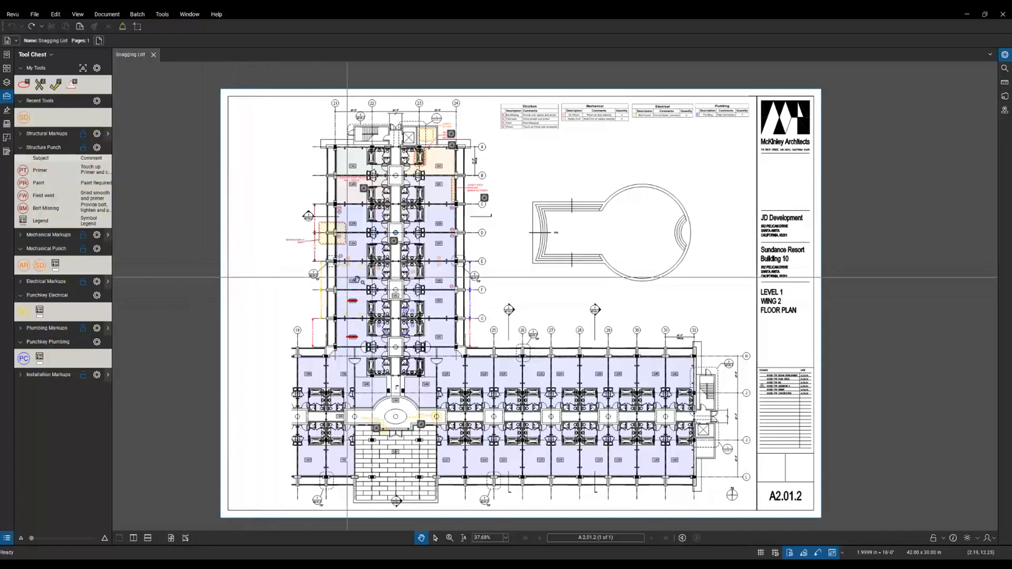
{"action": "scroll", "coordinate": [383, 322], "scroll_direction": "up", "scroll_amount": 3}
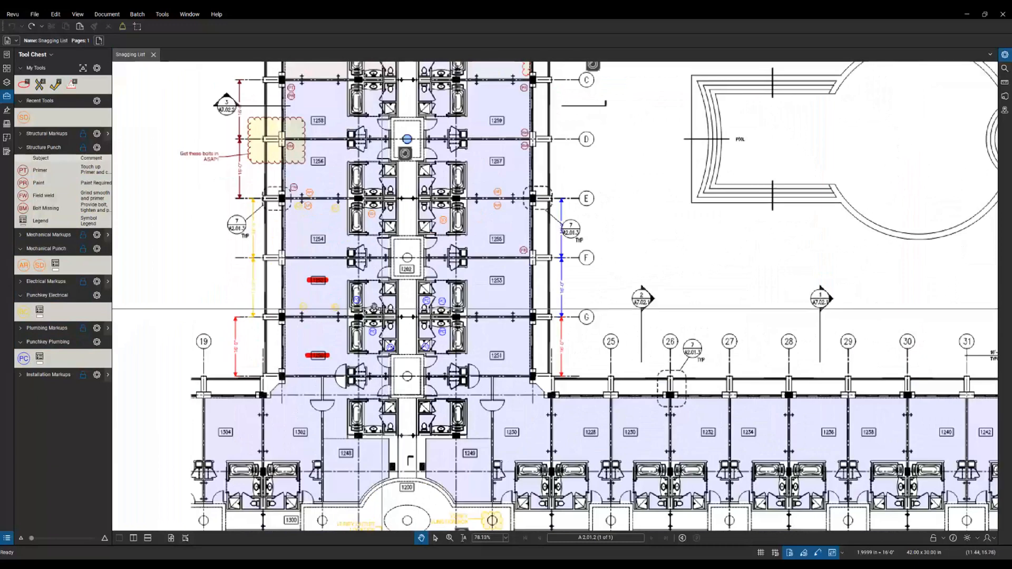
{"action": "scroll", "coordinate": [316, 290], "scroll_direction": "up", "scroll_amount": 2}
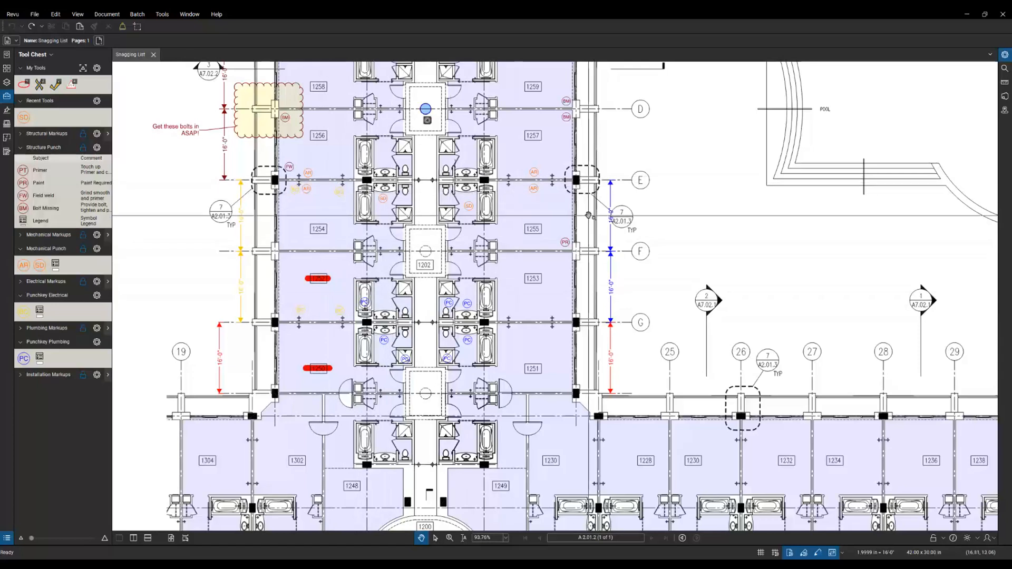
{"action": "scroll", "coordinate": [551, 289], "scroll_direction": "down", "scroll_amount": 4}
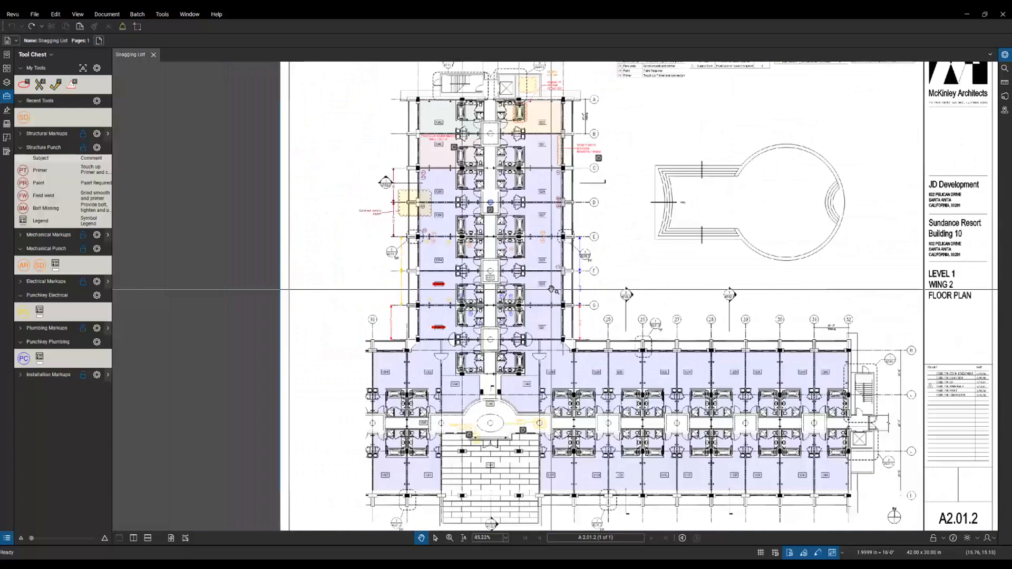
{"action": "left_click_drag", "start_coordinate": [617, 193], "coordinate": [600, 232]}
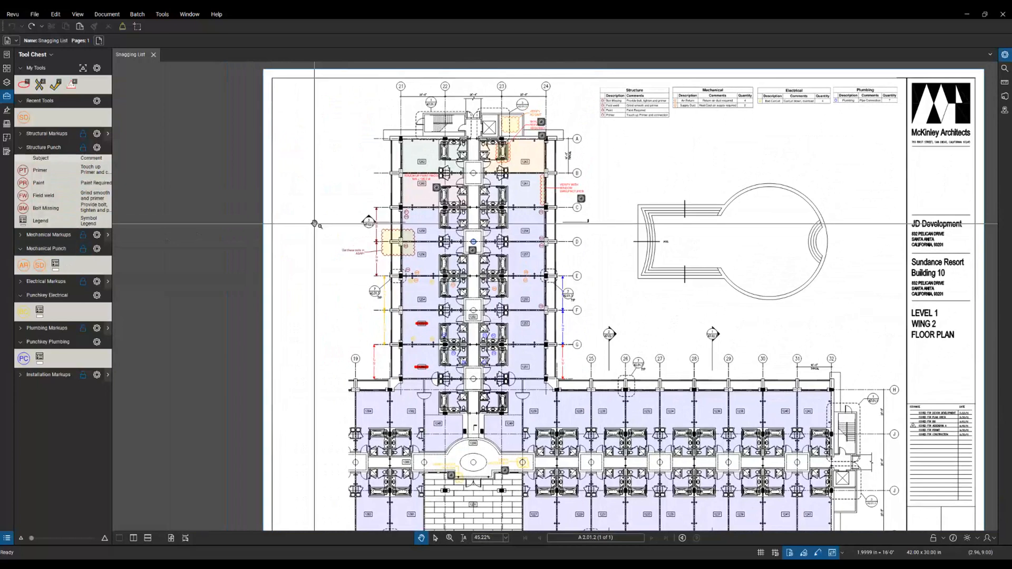
{"action": "scroll", "coordinate": [569, 100], "scroll_direction": "up", "scroll_amount": 1}
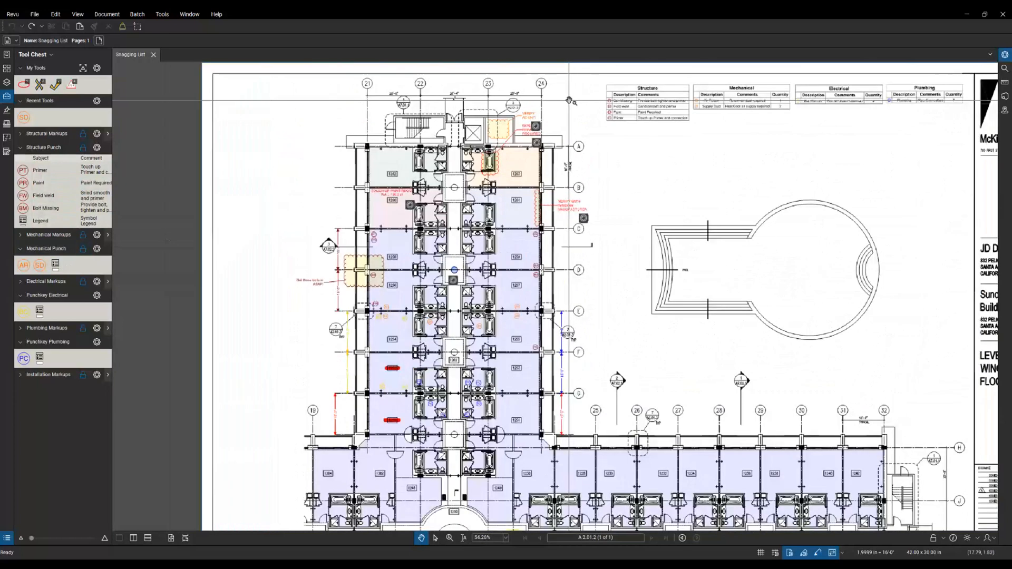
{"action": "scroll", "coordinate": [569, 100], "scroll_direction": "up", "scroll_amount": 6}
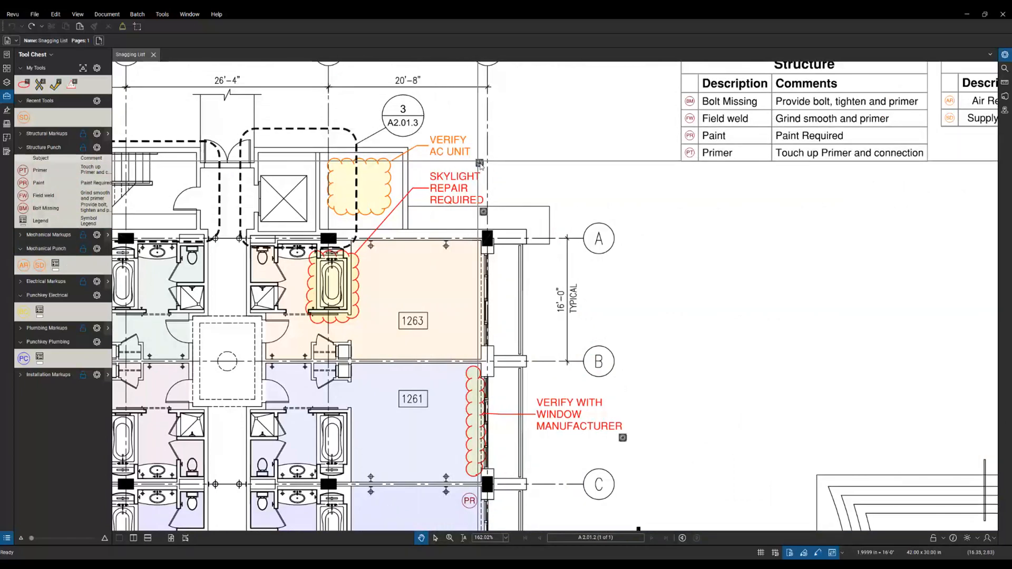
{"action": "left_click", "coordinate": [480, 164]}
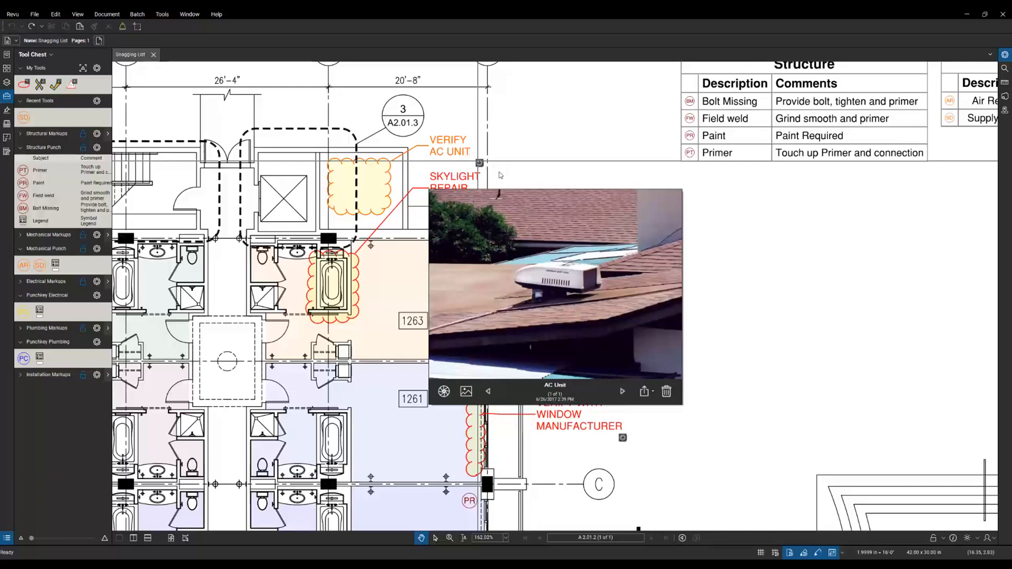
{"action": "left_click", "coordinate": [500, 174]}
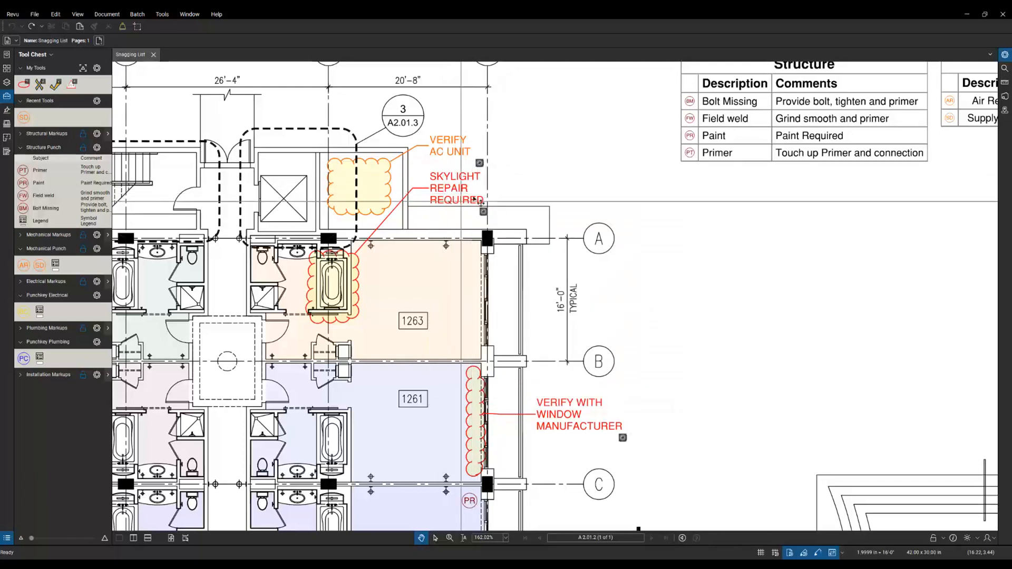
{"action": "left_click", "coordinate": [484, 213]}
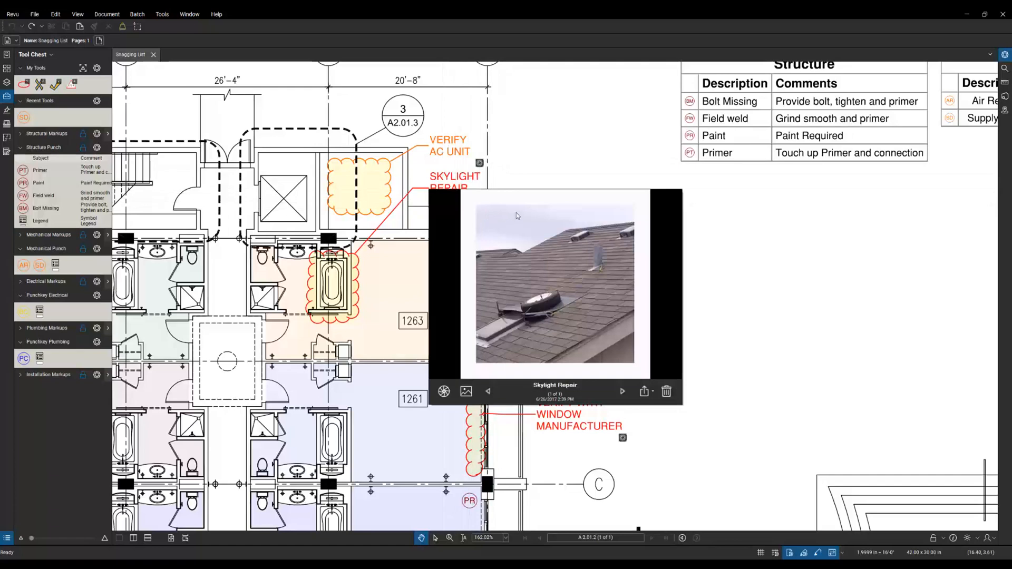
{"action": "left_click", "coordinate": [528, 180]}
- Start an image capture from file for the PR paint symbol beside grid C in room 1259
{"action": "scroll", "coordinate": [547, 211], "scroll_direction": "down", "scroll_amount": 2}
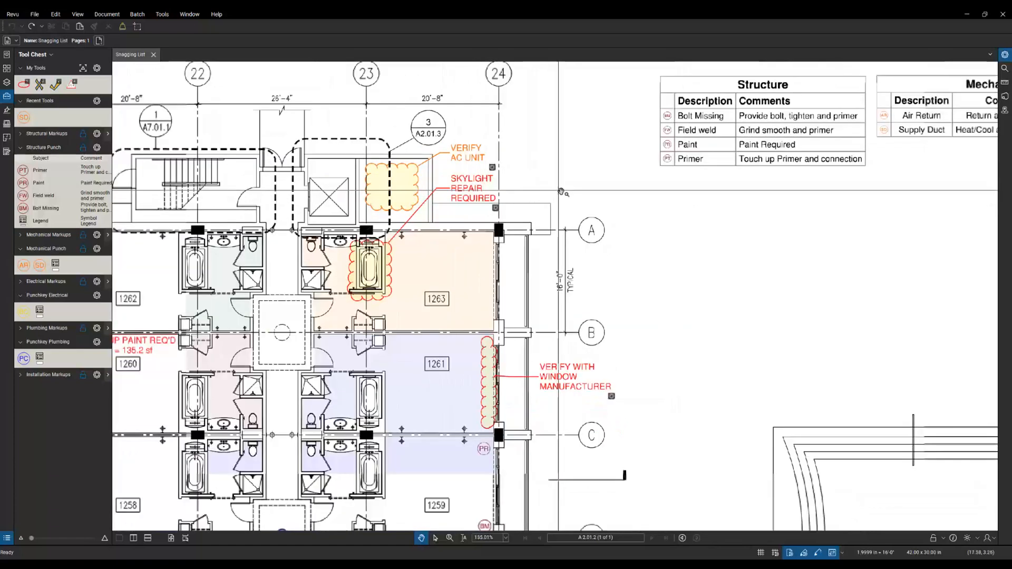
{"action": "scroll", "coordinate": [583, 212], "scroll_direction": "down", "scroll_amount": 1}
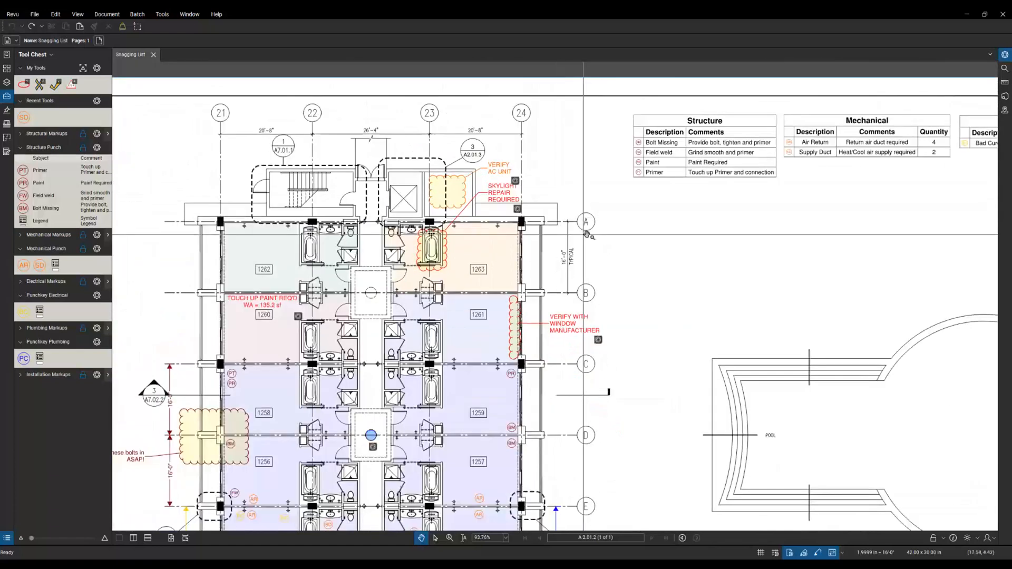
{"action": "left_click_drag", "start_coordinate": [630, 306], "coordinate": [693, 266]}
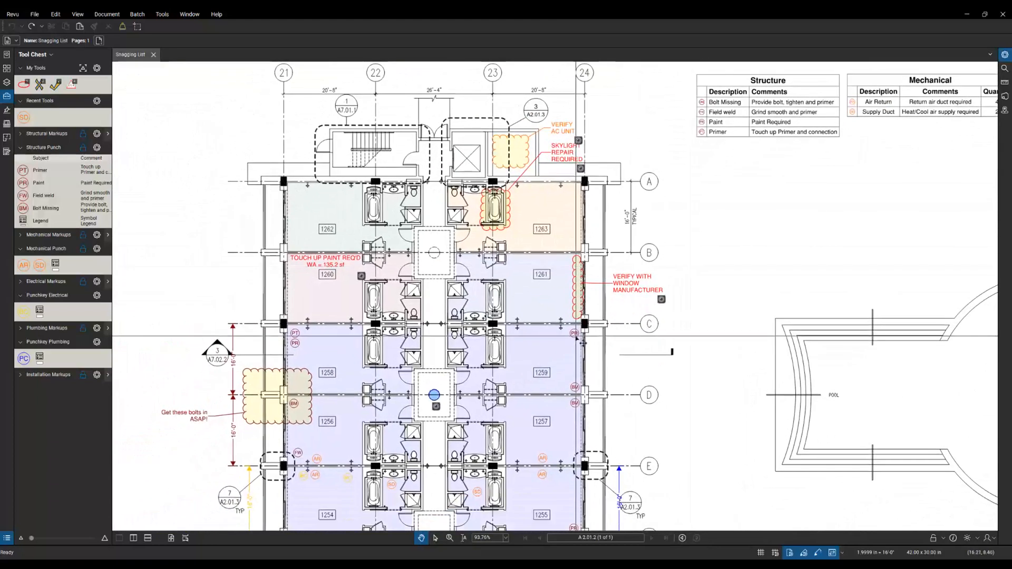
{"action": "left_click", "coordinate": [575, 338]}
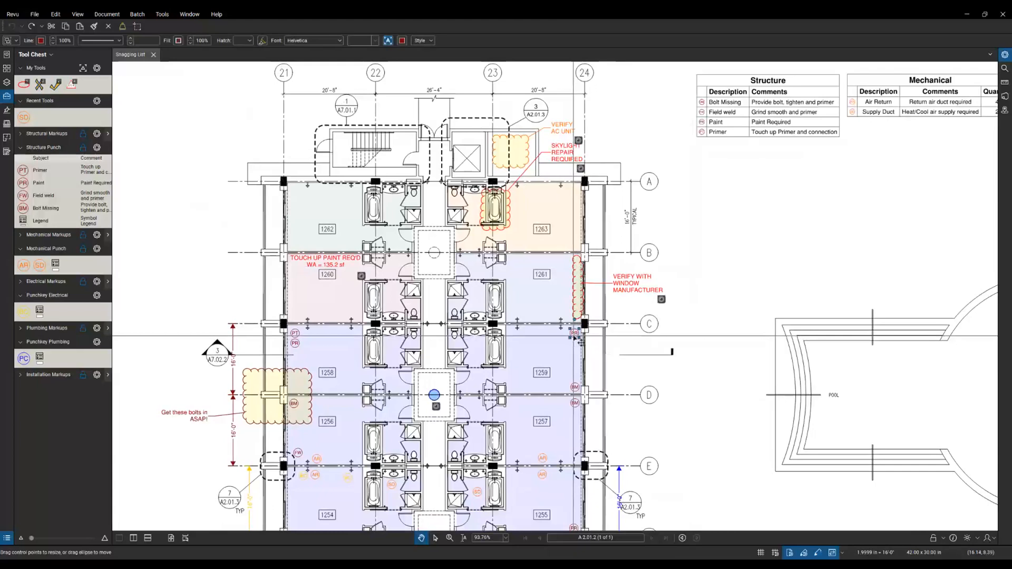
{"action": "right_click", "coordinate": [577, 339]}
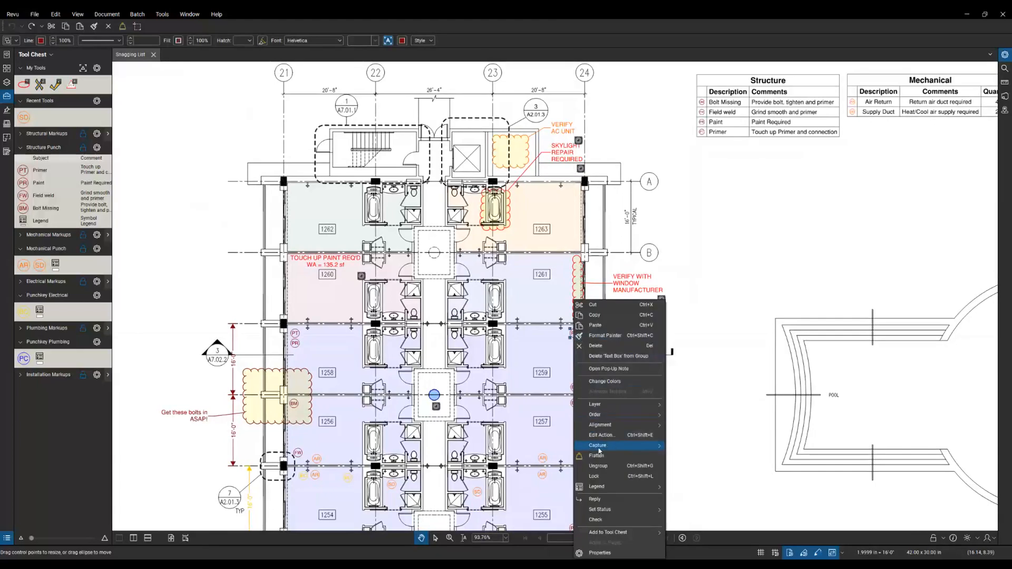
{"action": "mouse_move", "coordinate": [600, 446]}
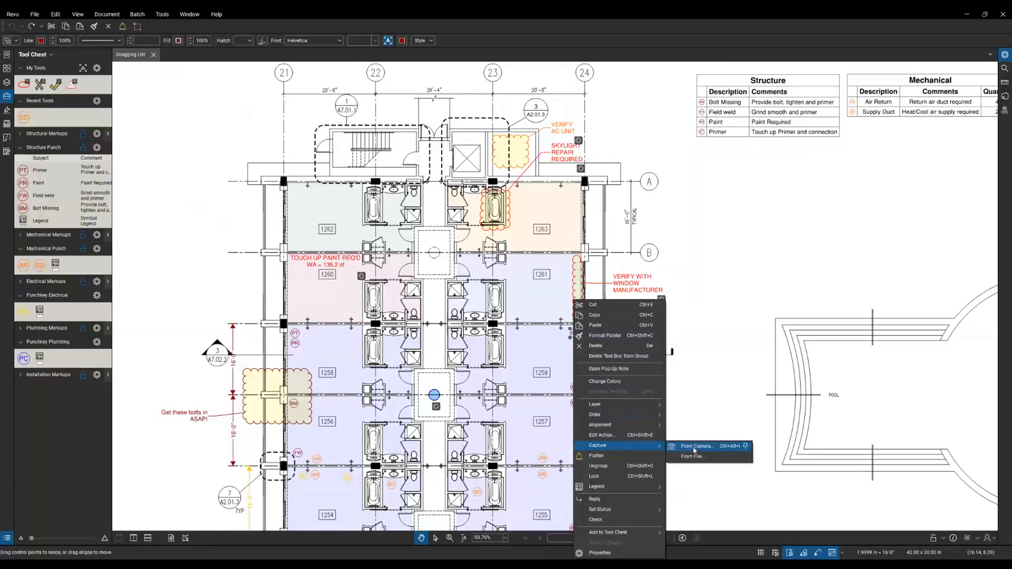
{"action": "left_click", "coordinate": [693, 458]}
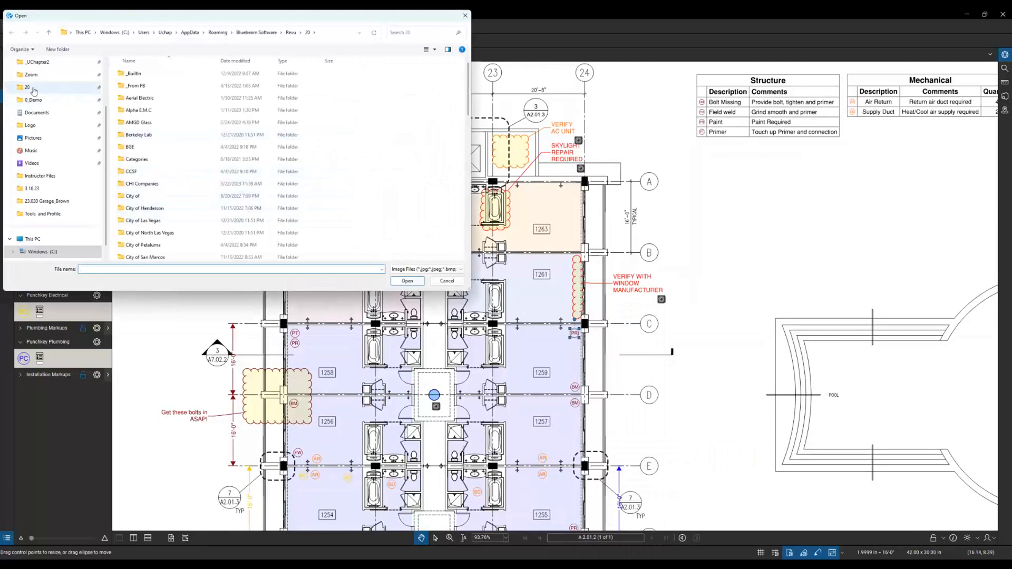
- Attach 4-Switch Wall Plate.jpg, Bad Seating.JPG and Beam Support.jpg from the 0_Demo Images folder to the PR symbol
{"action": "scroll", "coordinate": [33, 92], "scroll_direction": "up", "scroll_amount": 3}
{"action": "left_click", "coordinate": [37, 163]}
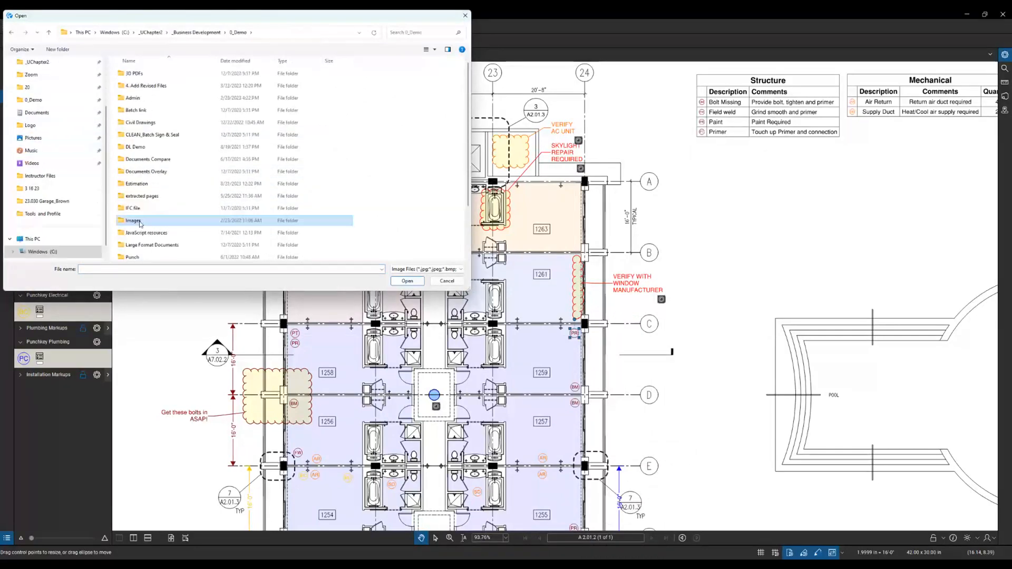
{"action": "double_click", "coordinate": [138, 222]}
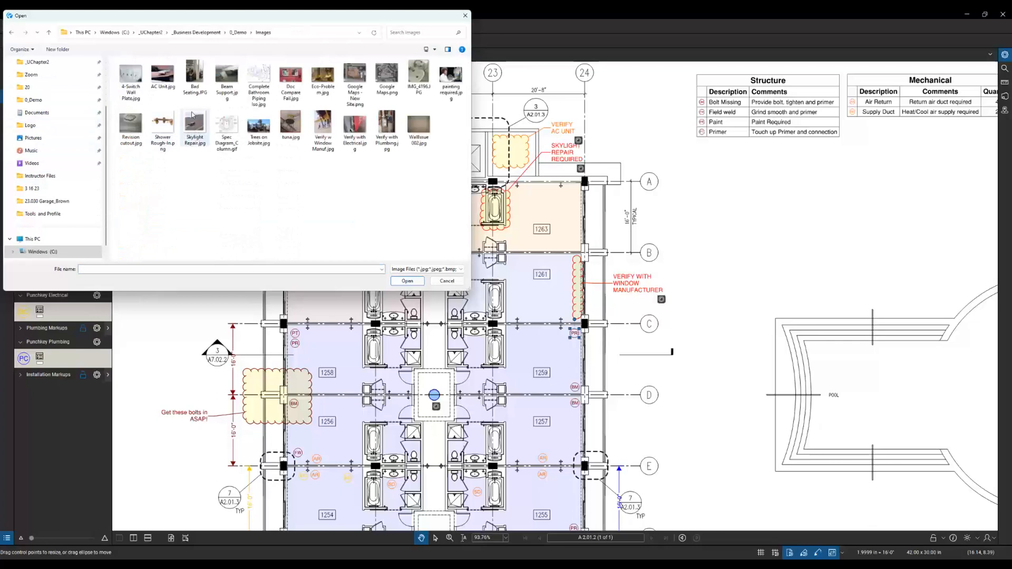
{"action": "left_click", "coordinate": [133, 85]}
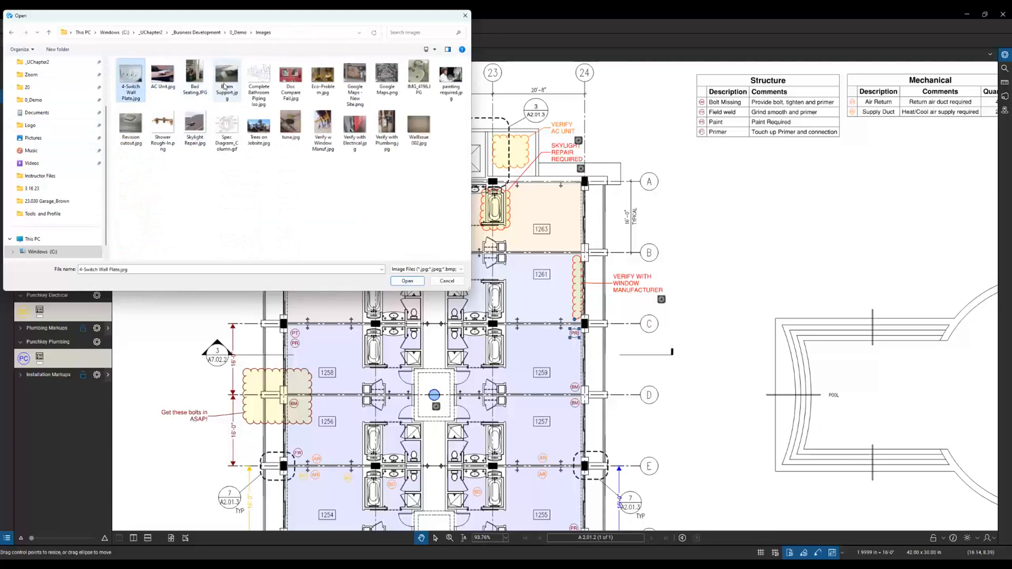
{"action": "left_click", "coordinate": [198, 90], "text": "ctrl"}
{"action": "left_click", "coordinate": [227, 91], "text": "ctrl"}
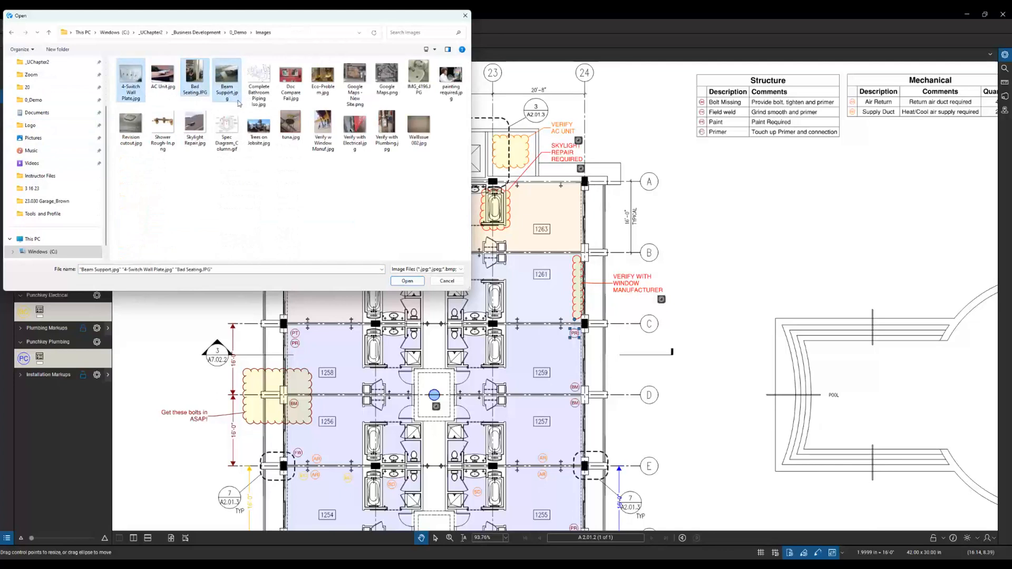
{"action": "left_click", "coordinate": [407, 281]}
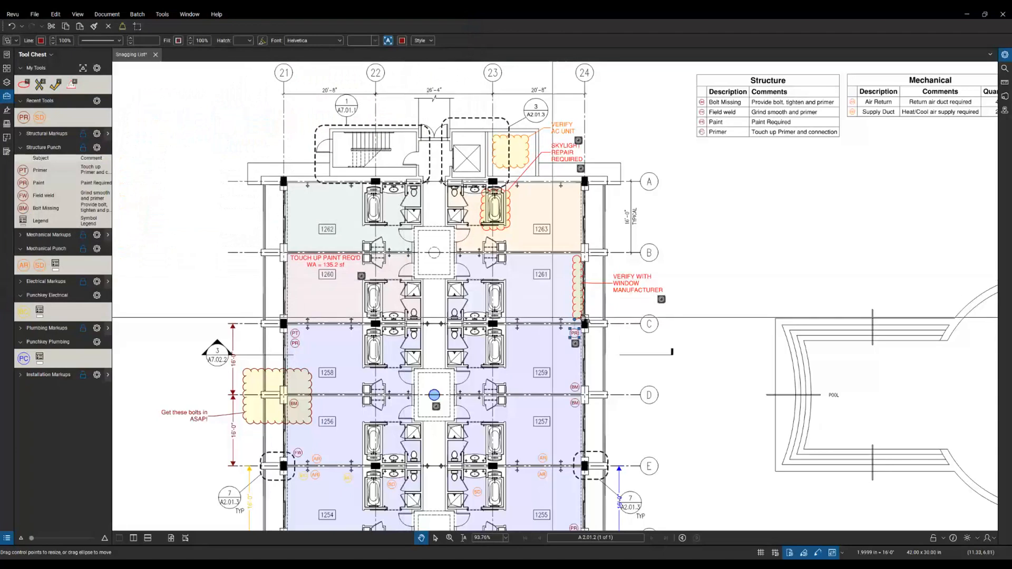
- View the three photos attached to the PR symbol in room 1259, forward and back, and close the viewer
{"action": "scroll", "coordinate": [578, 336], "scroll_direction": "up", "scroll_amount": 5}
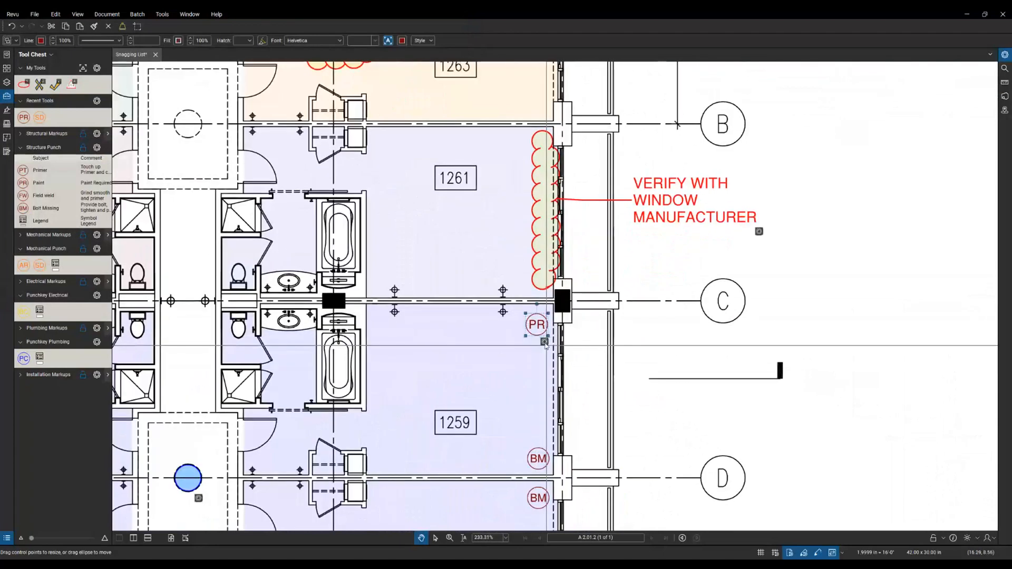
{"action": "left_click", "coordinate": [545, 345]}
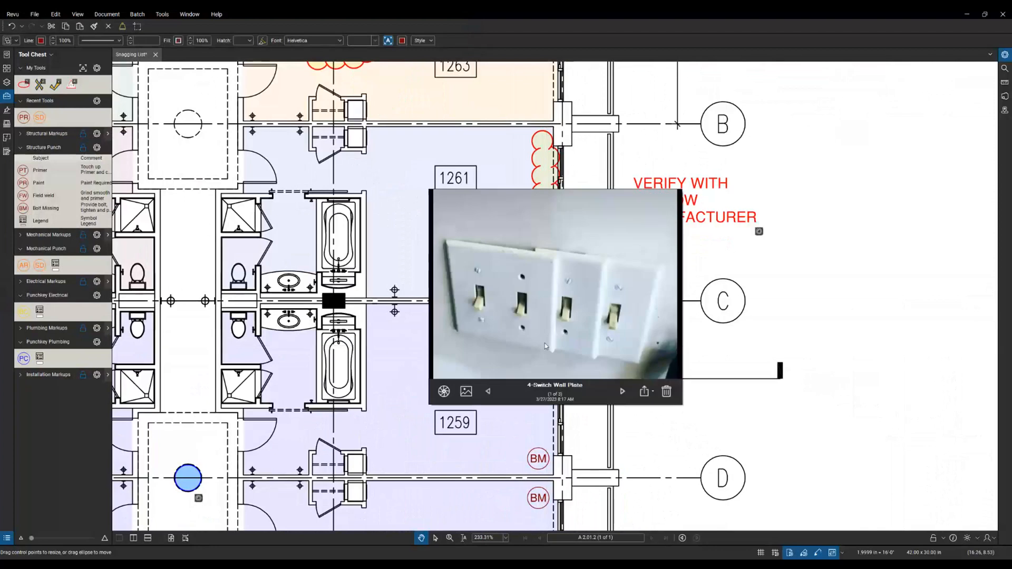
{"action": "left_click", "coordinate": [622, 392]}
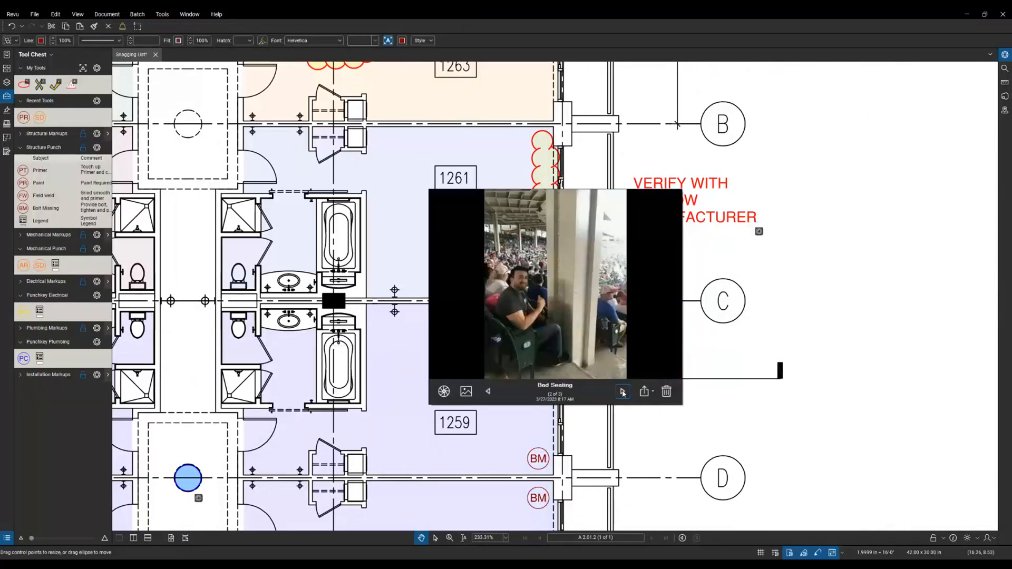
{"action": "left_click", "coordinate": [622, 392]}
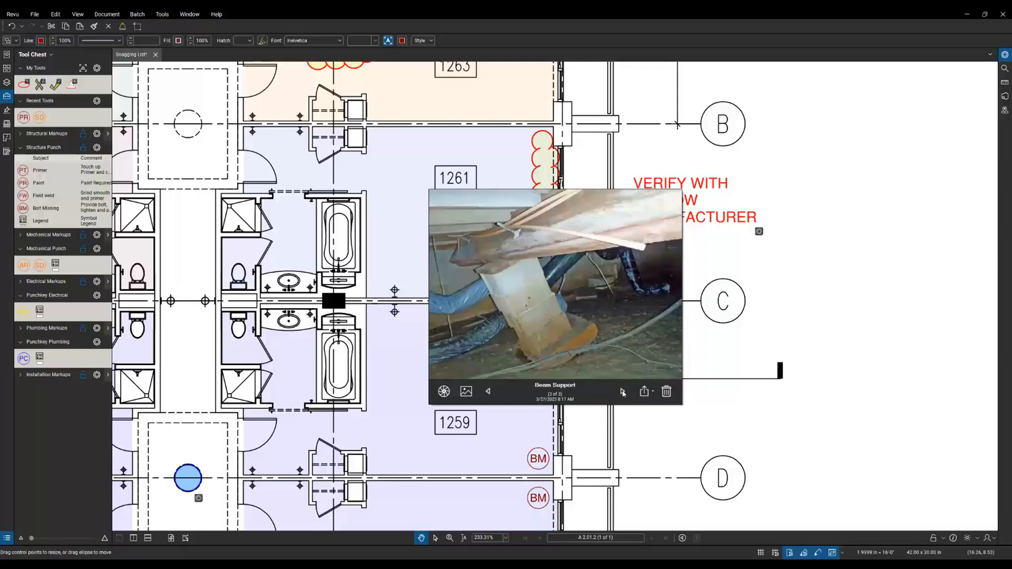
{"action": "left_click", "coordinate": [489, 392]}
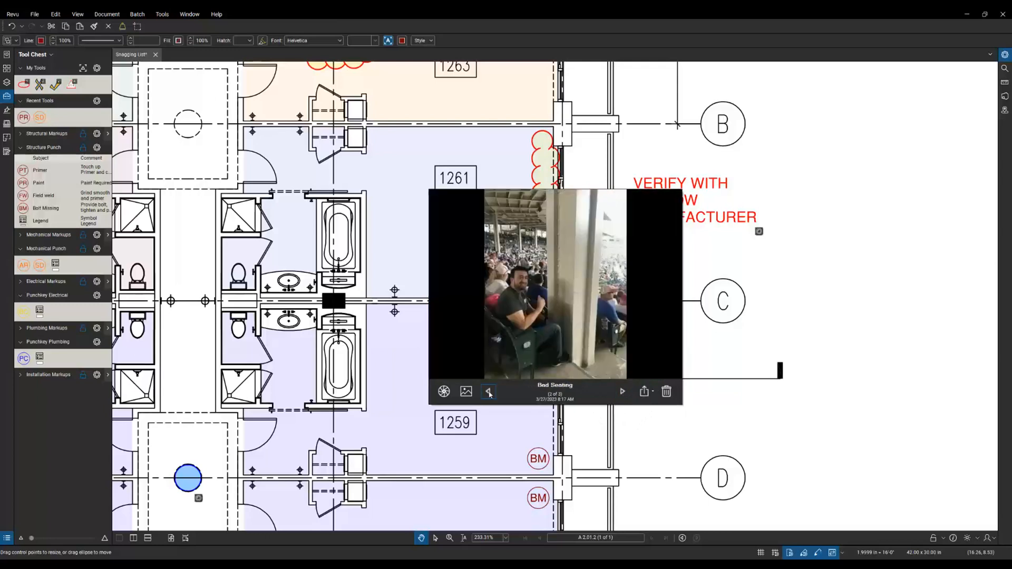
{"action": "left_click", "coordinate": [489, 392]}
{"action": "left_click", "coordinate": [628, 422]}
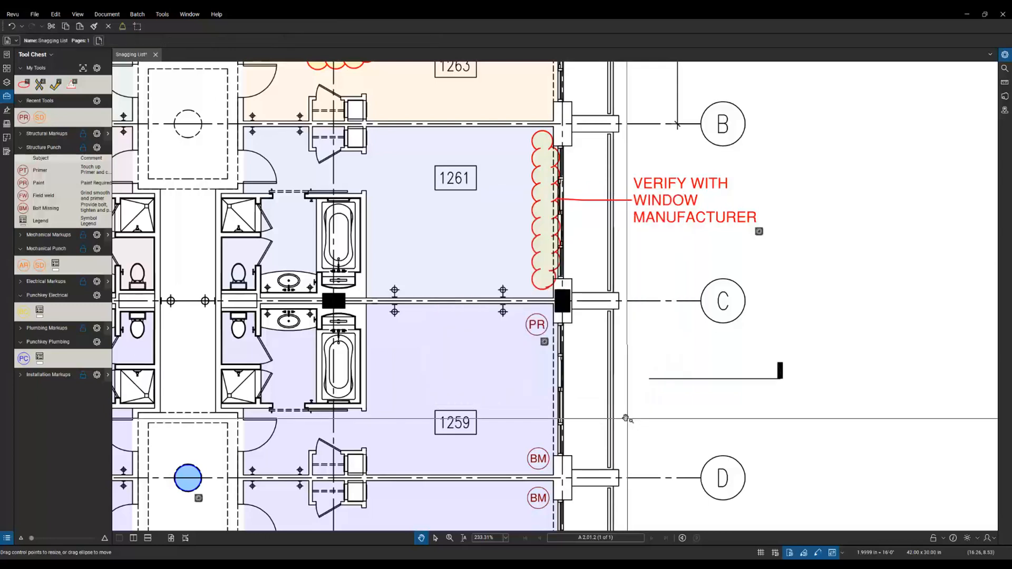
- View the 360 photo attached to the blue circle in the corridor at grid D, rotating the view around the space
{"action": "scroll", "coordinate": [580, 367], "scroll_direction": "down", "scroll_amount": 5}
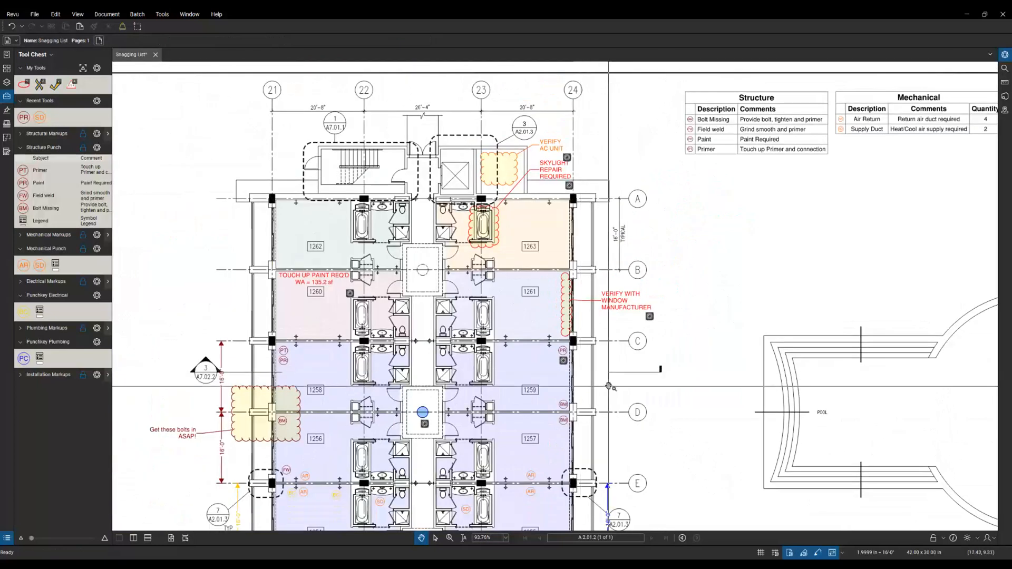
{"action": "scroll", "coordinate": [443, 416], "scroll_direction": "up", "scroll_amount": 4}
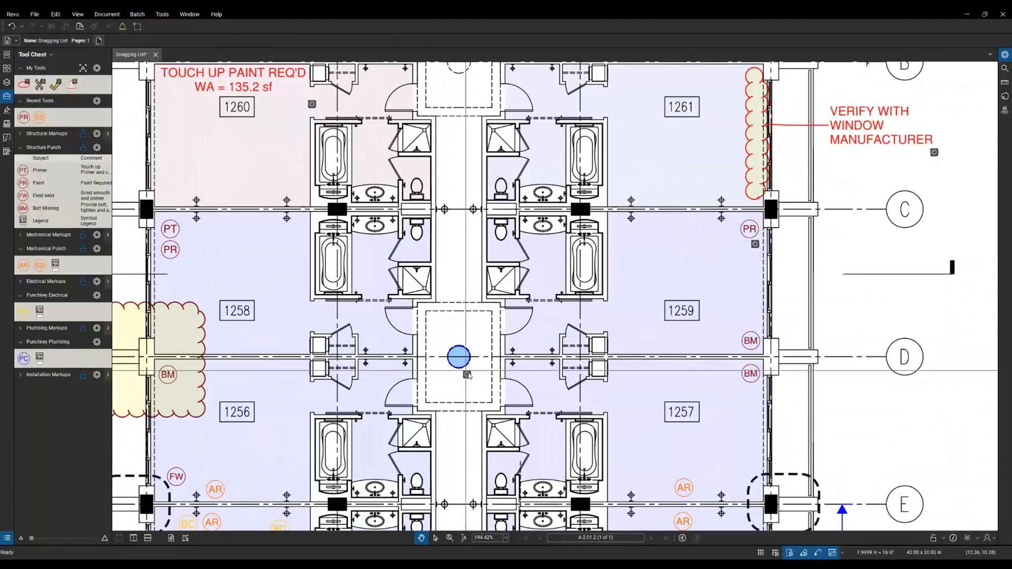
{"action": "left_click", "coordinate": [468, 373]}
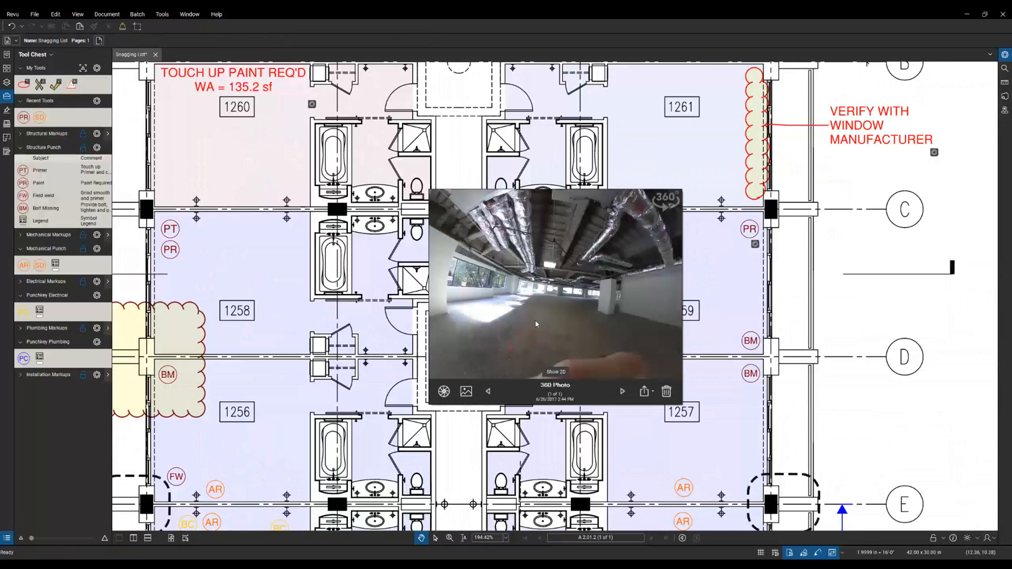
{"action": "left_click_drag", "start_coordinate": [623, 298], "coordinate": [554, 309]}
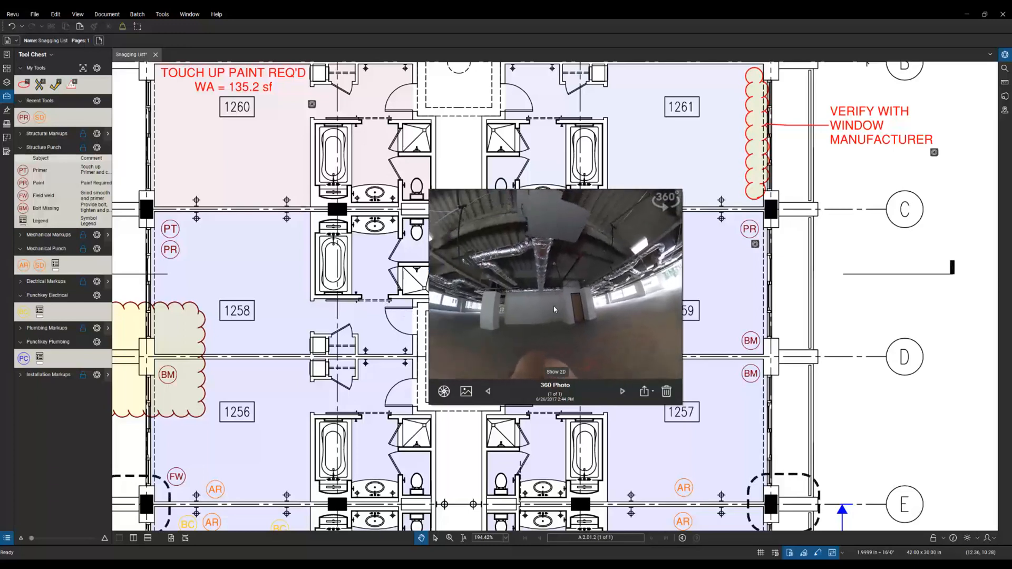
{"action": "left_click", "coordinate": [464, 434]}
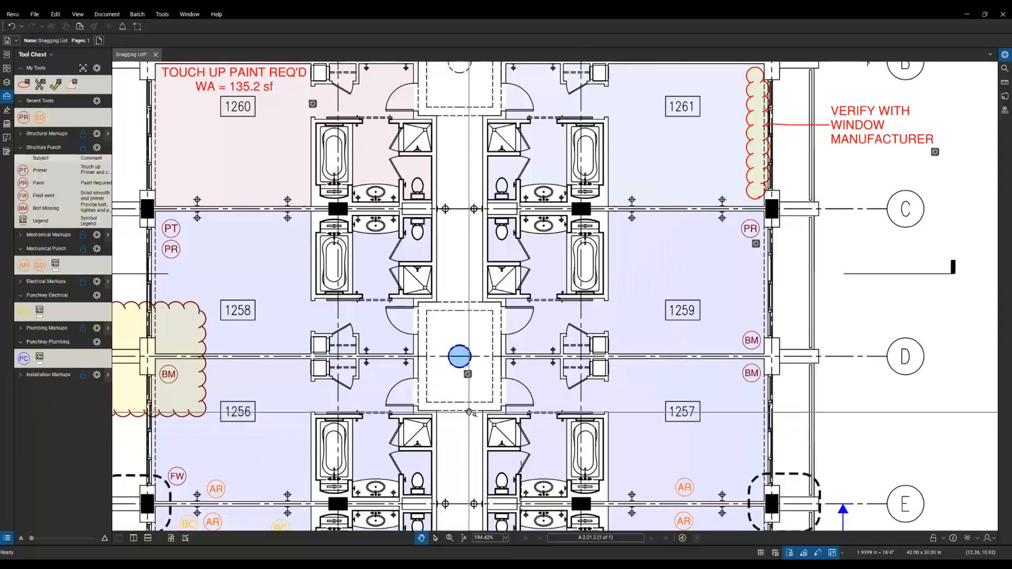
- Show the Markups List below the plan and review the markups grouped by Space
{"action": "scroll", "coordinate": [468, 422], "scroll_direction": "down", "scroll_amount": 4}
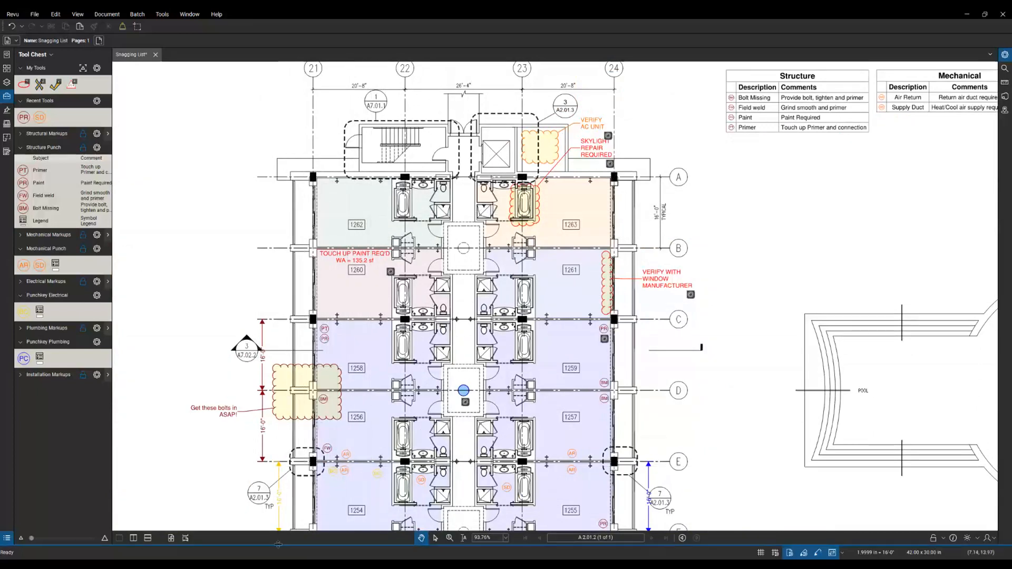
{"action": "left_click_drag", "start_coordinate": [278, 544], "coordinate": [245, 383]}
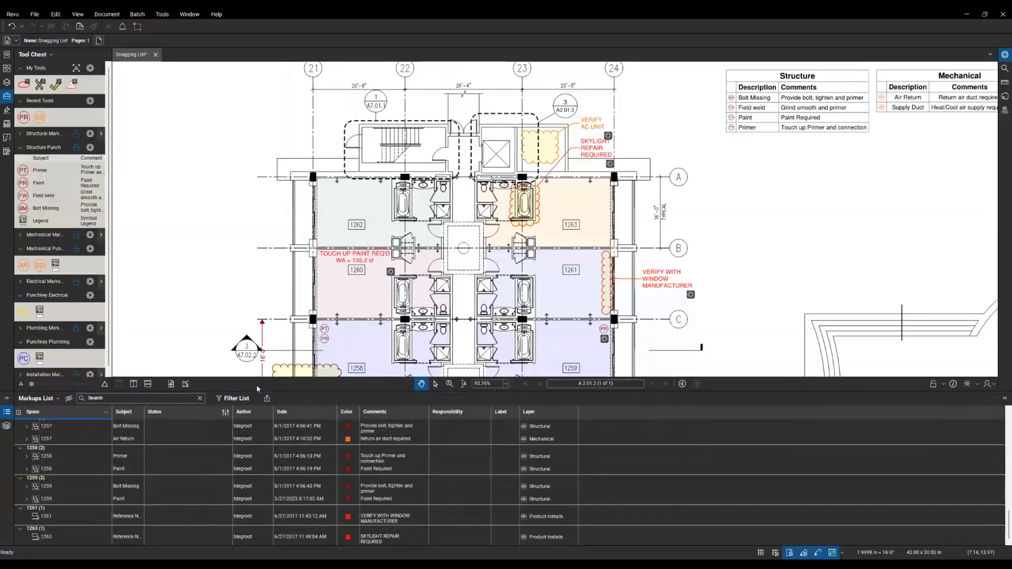
{"action": "left_click", "coordinate": [49, 415]}
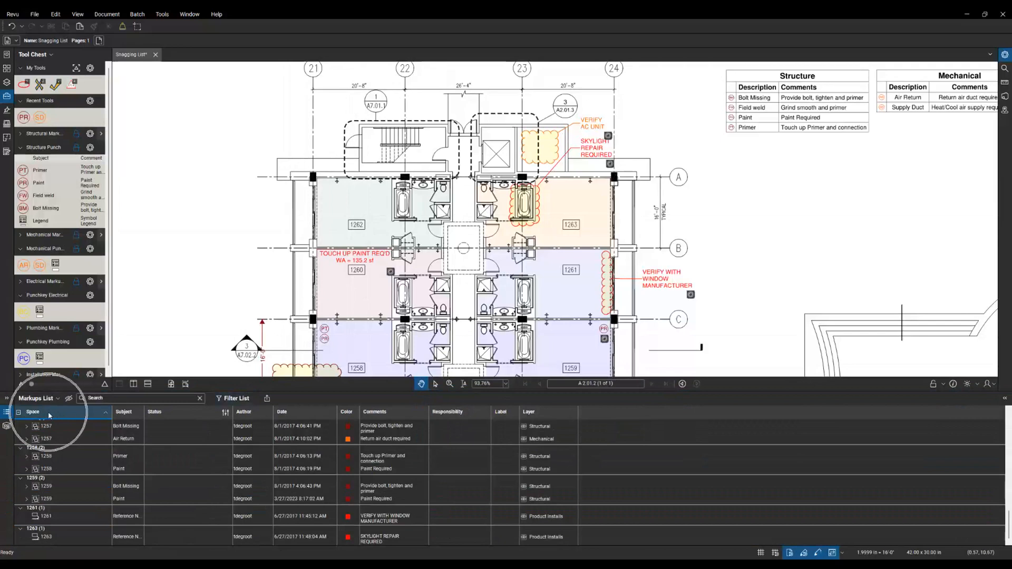
{"action": "scroll", "coordinate": [67, 418], "scroll_direction": "up", "scroll_amount": 1}
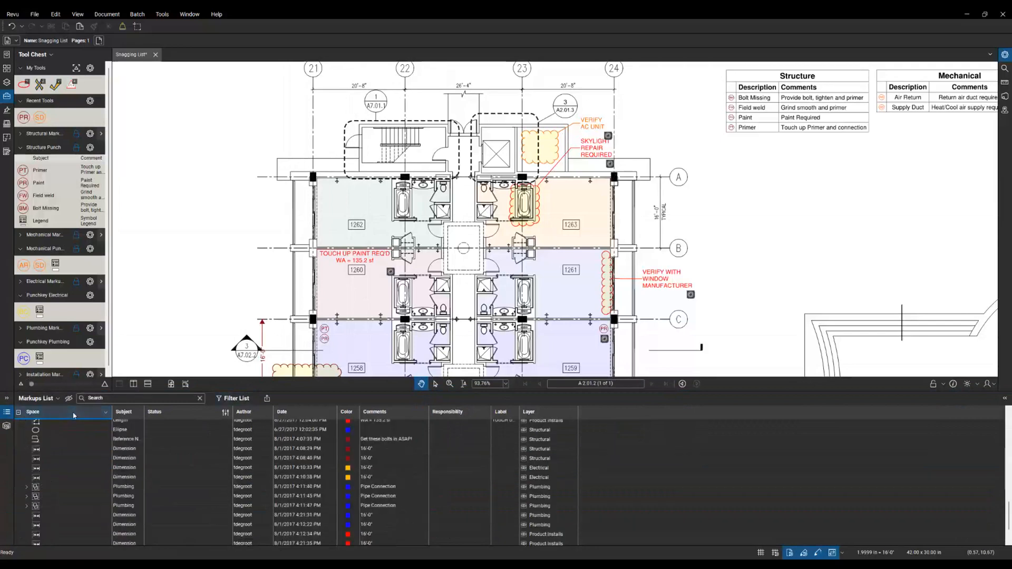
{"action": "scroll", "coordinate": [62, 442], "scroll_direction": "up", "scroll_amount": 1}
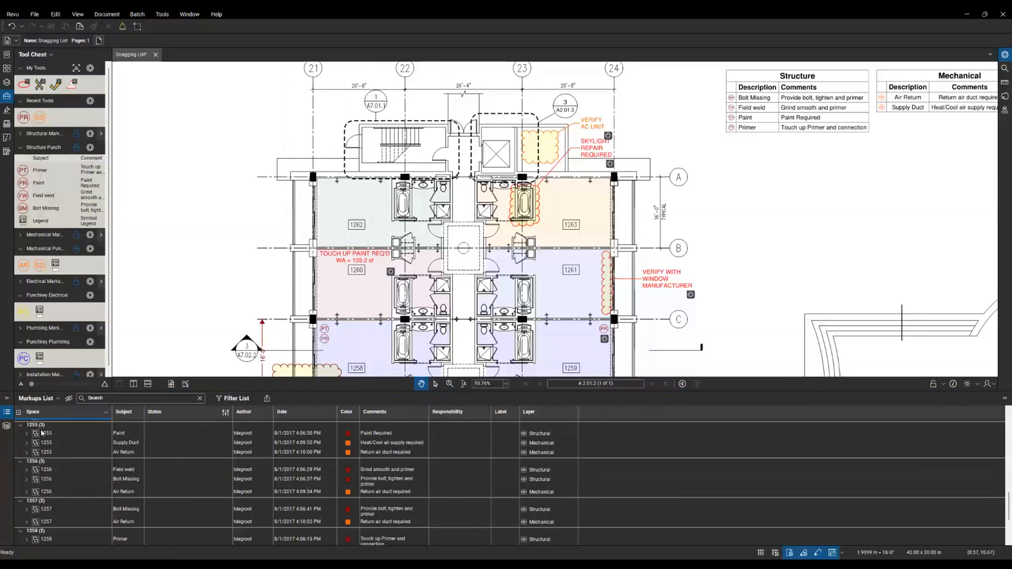
- Locate room 1255's Supply Duct markup on the plan from the Markups List and inspect the symbols around it
{"action": "key", "text": "ctrl"}
{"action": "left_click", "coordinate": [50, 443]}
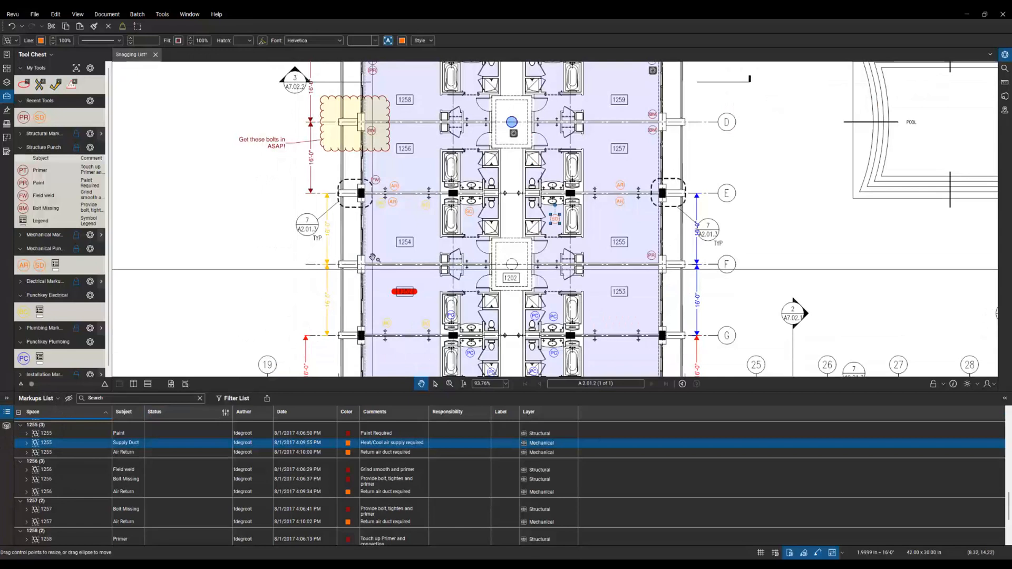
{"action": "scroll", "coordinate": [606, 242], "scroll_direction": "up", "scroll_amount": 5}
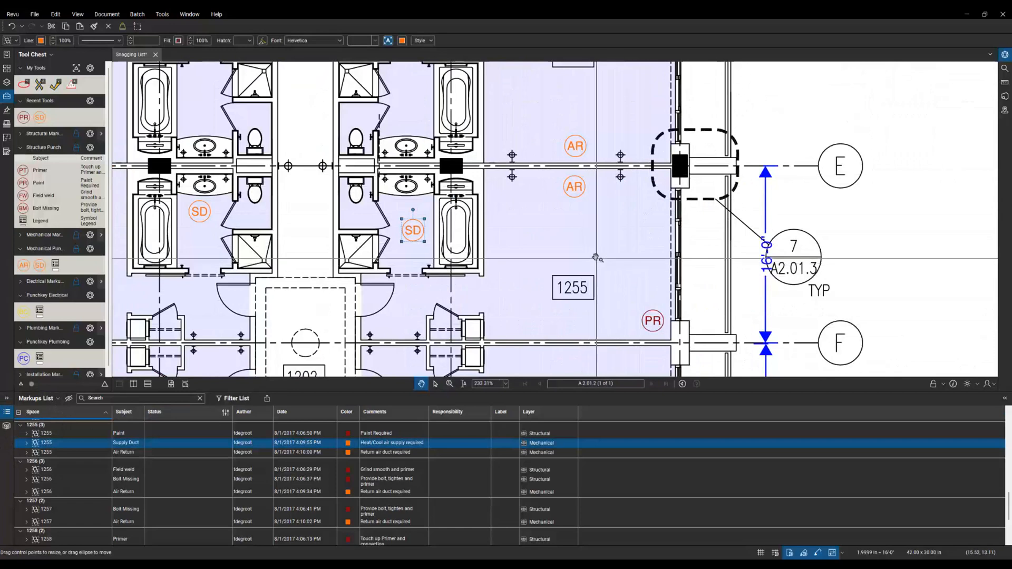
{"action": "left_click", "coordinate": [595, 242]}
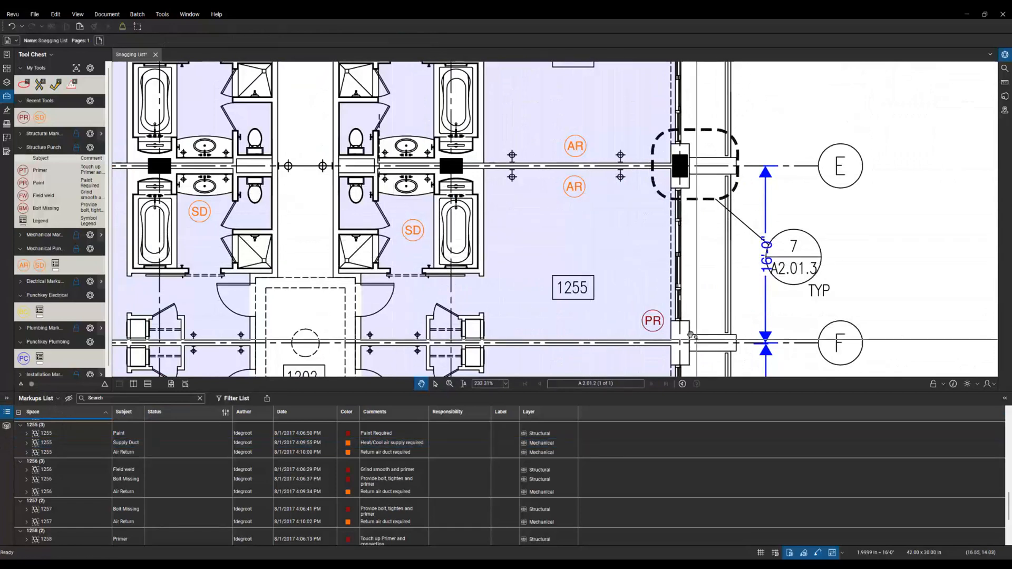